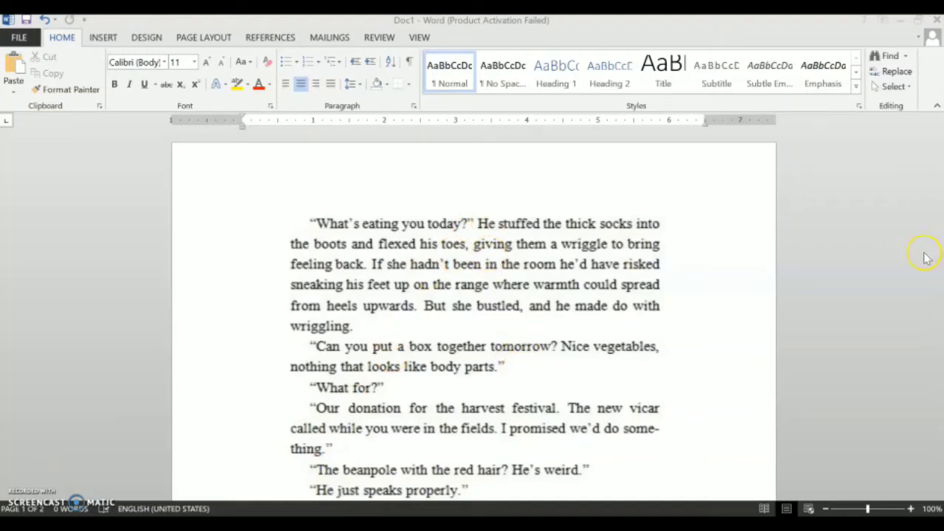
- Look through both pages of the story, including the blank areas above and below the text
{"action": "middle_click", "coordinate": [677, 319]}
{"action": "scroll", "coordinate": [676, 319], "scroll_direction": "down", "scroll_amount": 12}
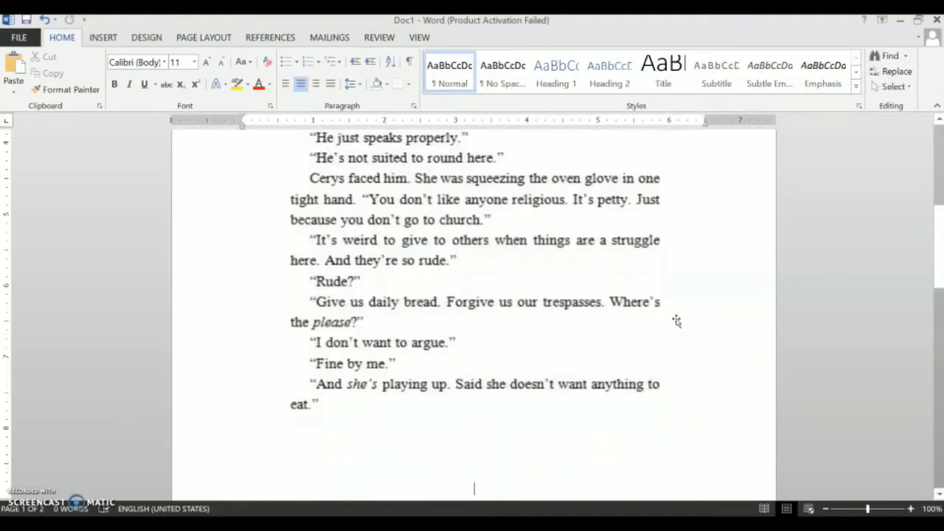
{"action": "scroll", "coordinate": [677, 320], "scroll_direction": "down", "scroll_amount": 5}
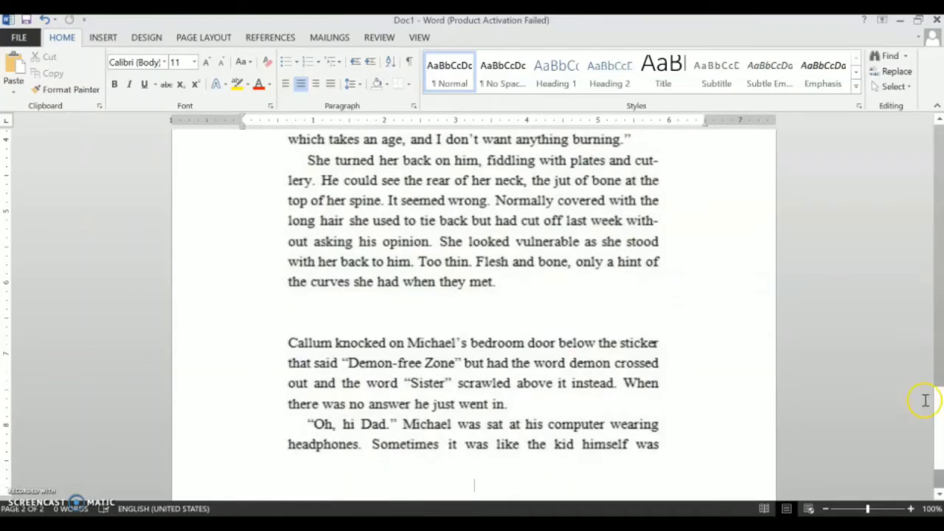
{"action": "left_click_drag", "start_coordinate": [938, 412], "coordinate": [898, 130]}
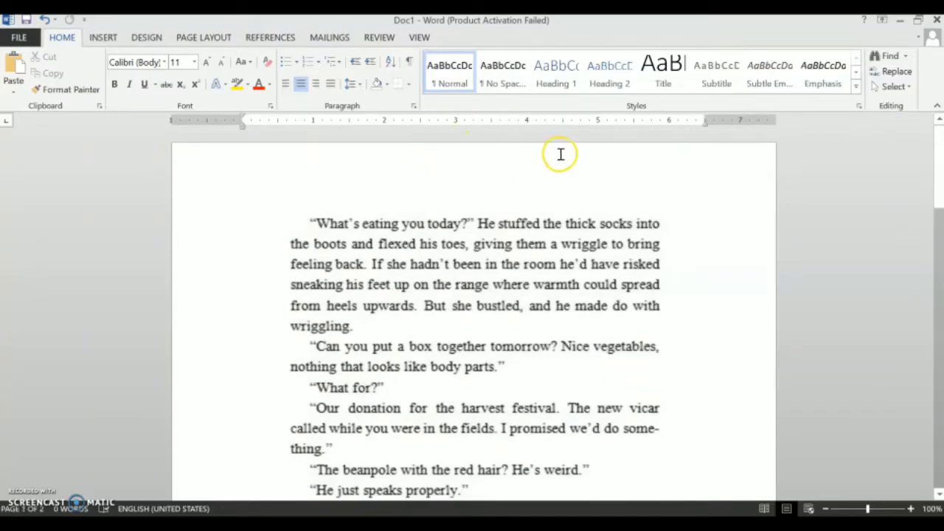
{"action": "left_click_drag", "start_coordinate": [941, 164], "coordinate": [939, 280]}
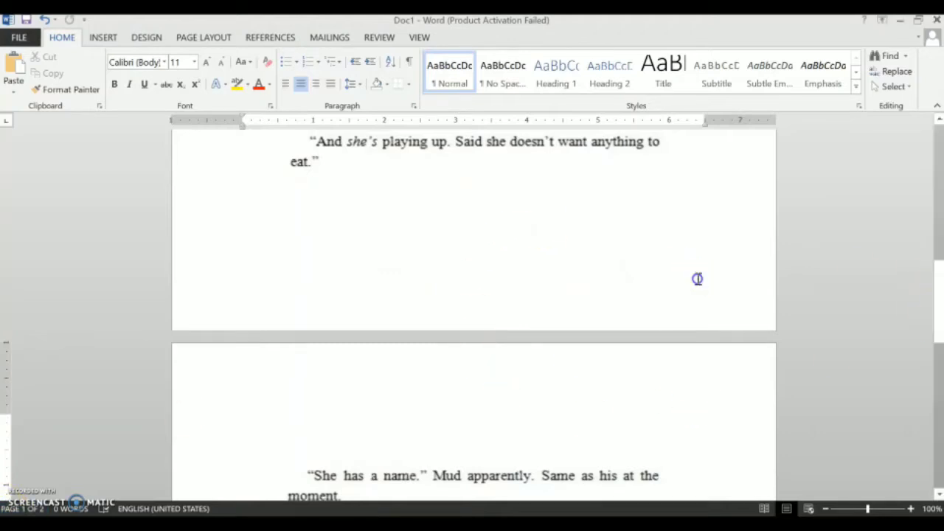
{"action": "left_click", "coordinate": [937, 282]}
{"action": "left_click_drag", "start_coordinate": [936, 283], "coordinate": [918, 134]}
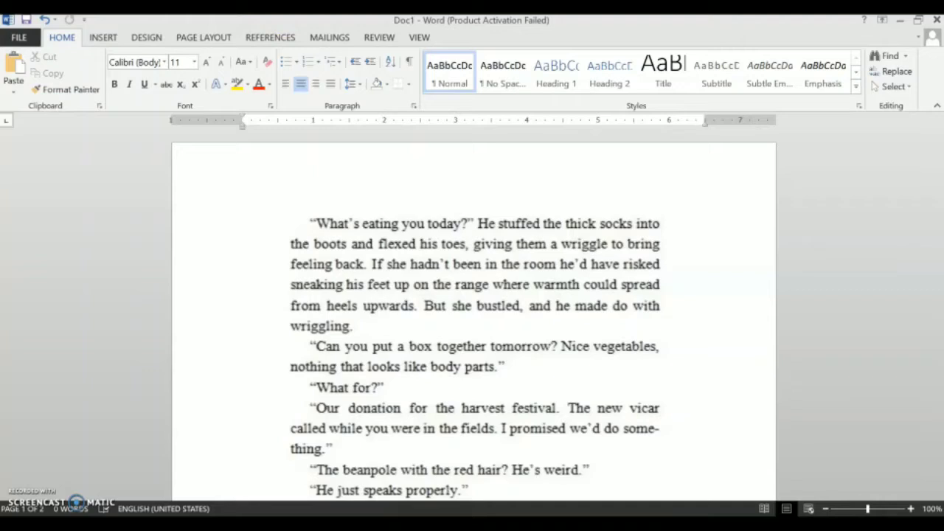
- Open the page header for editing, enter "Harvest Festivals", and check the header on both pages
{"action": "left_click", "coordinate": [102, 41]}
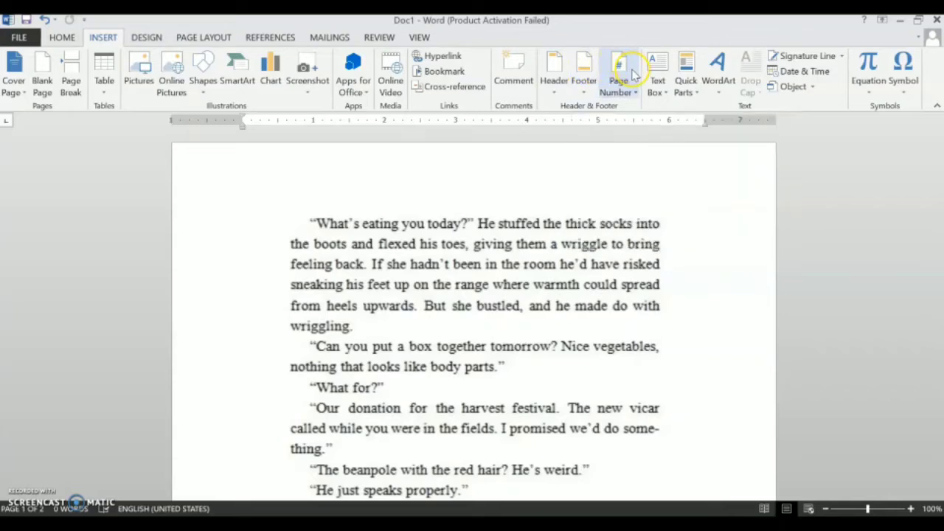
{"action": "left_click", "coordinate": [554, 87]}
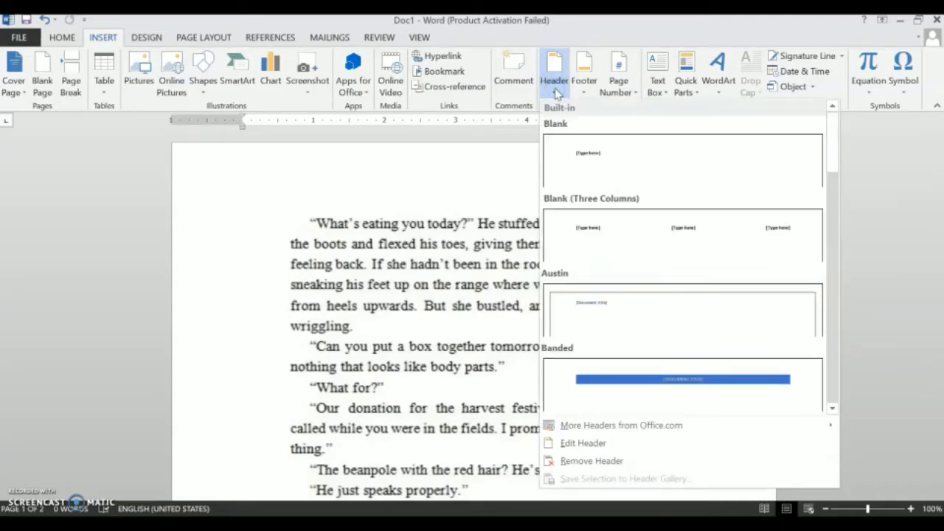
{"action": "left_click", "coordinate": [583, 443]}
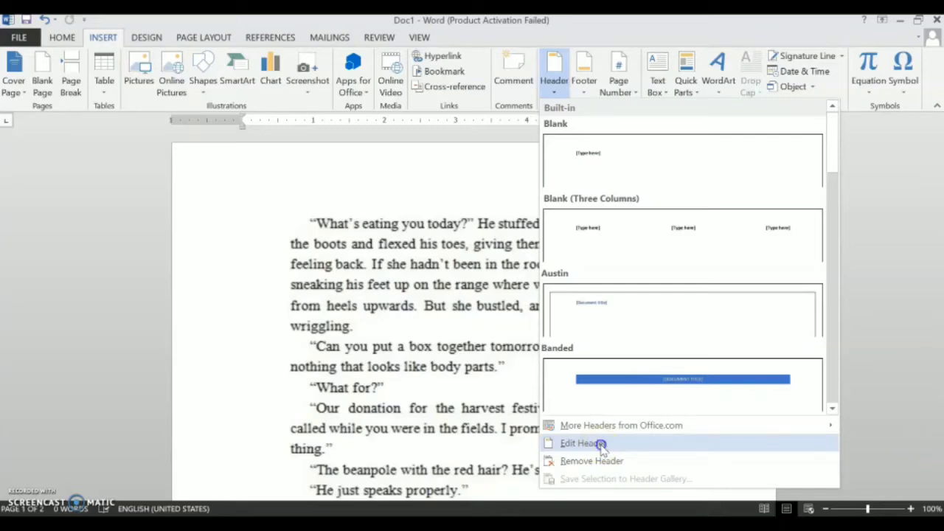
{"action": "left_click", "coordinate": [602, 445]}
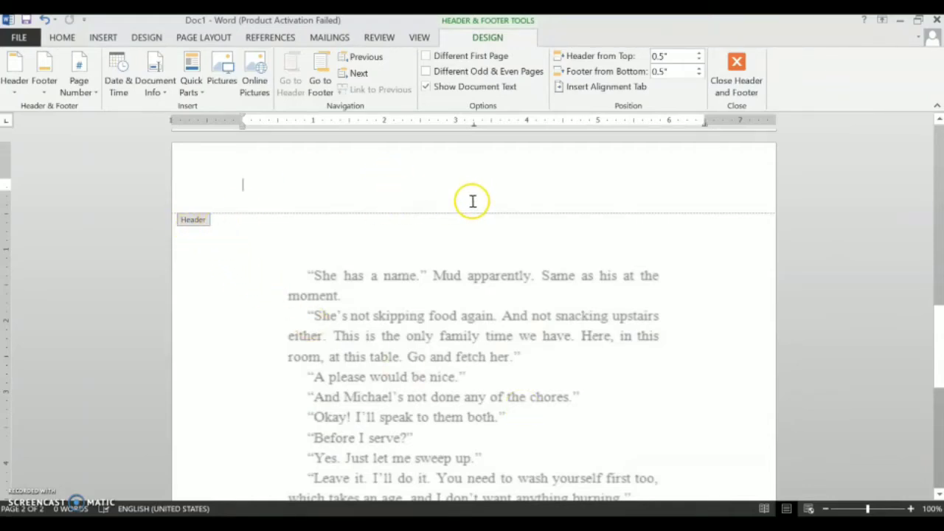
{"action": "left_click_drag", "start_coordinate": [938, 361], "coordinate": [906, 131]}
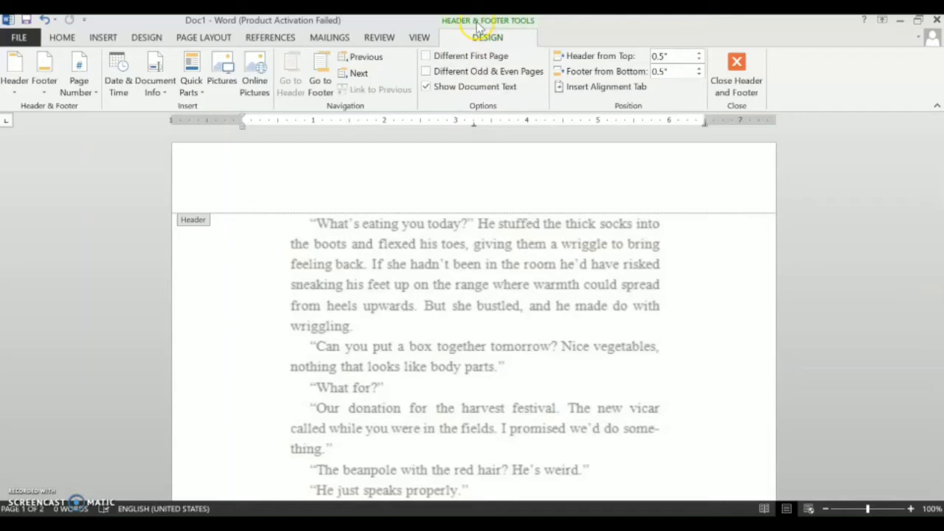
{"action": "left_click", "coordinate": [526, 31]}
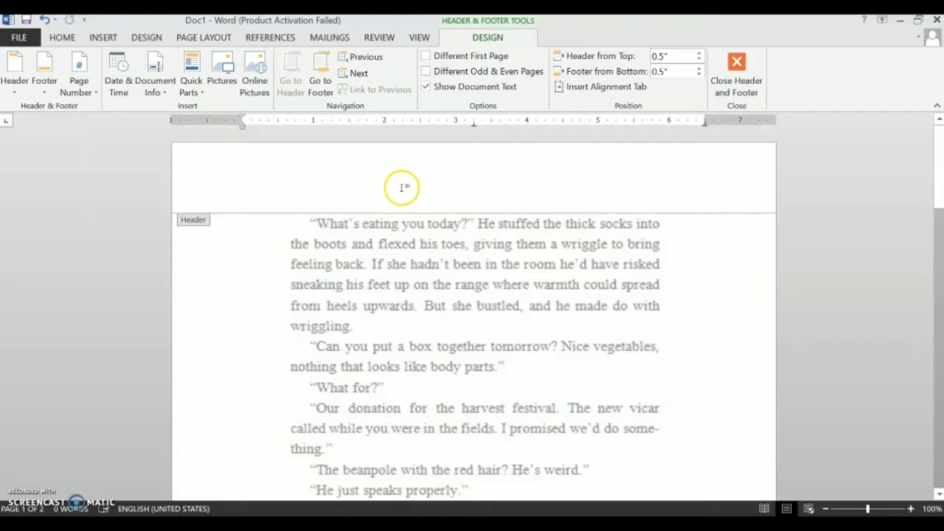
{"action": "left_click", "coordinate": [473, 185]}
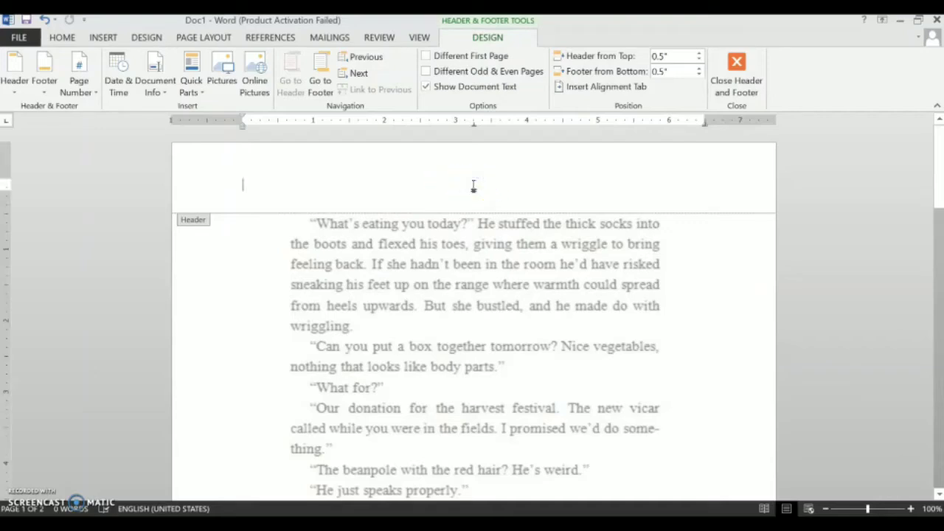
{"action": "type", "text": "Harvest Festivals"}
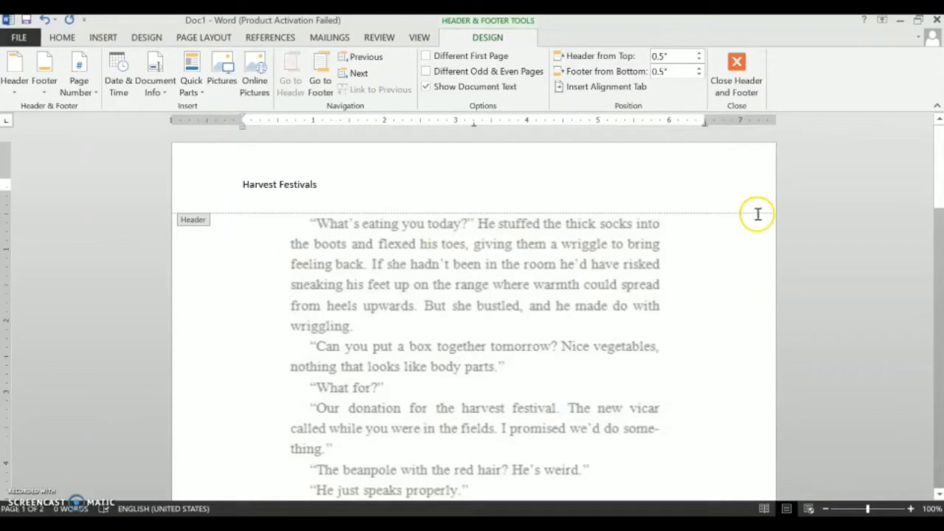
{"action": "left_click_drag", "start_coordinate": [940, 159], "coordinate": [941, 324]}
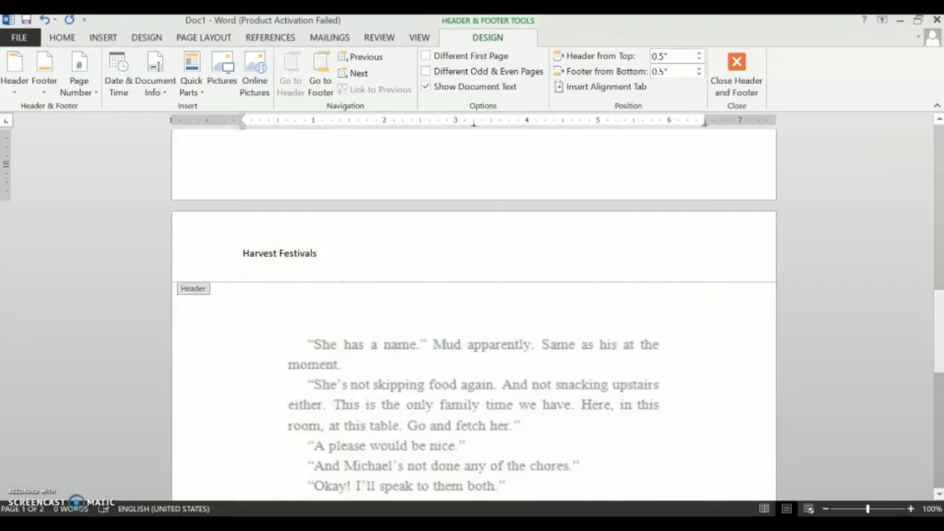
{"action": "left_click_drag", "start_coordinate": [938, 345], "coordinate": [905, 152]}
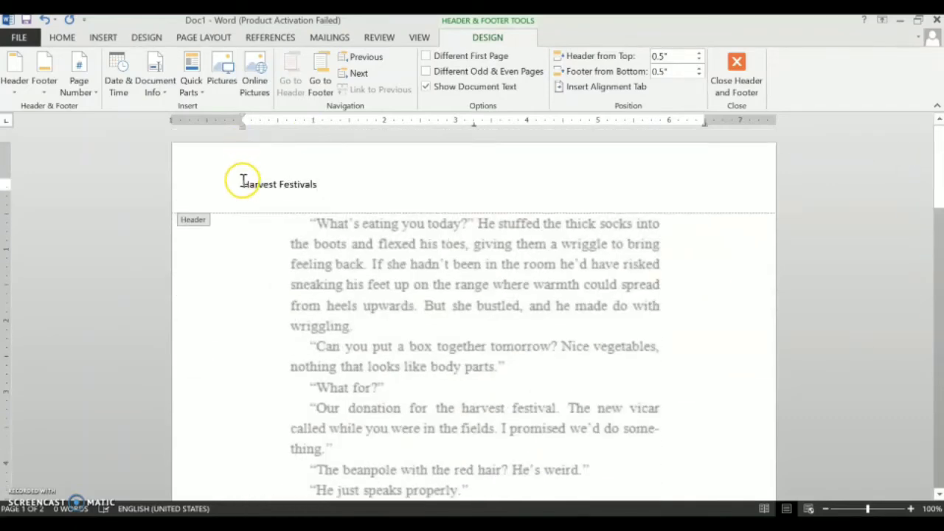
- Set the header title "Harvest Festivals" in the Broadway font and center it
{"action": "left_click_drag", "start_coordinate": [256, 183], "coordinate": [332, 177]}
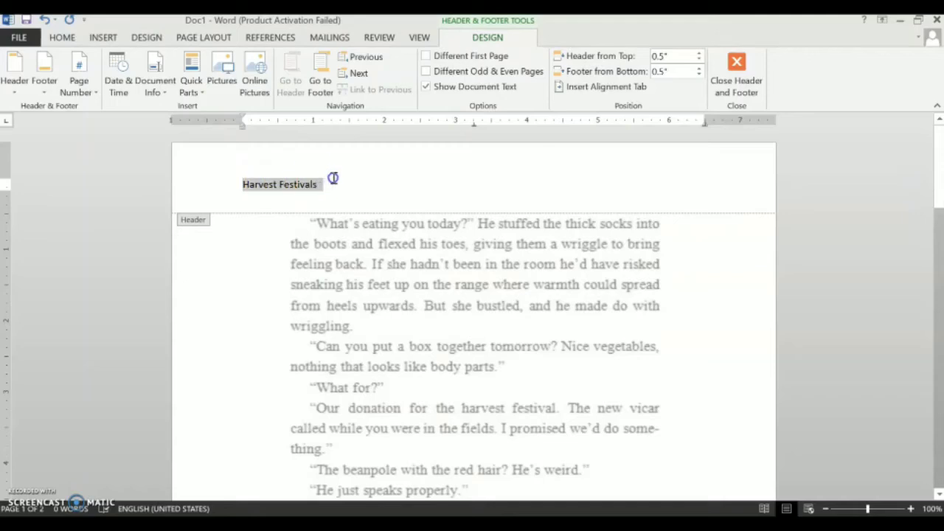
{"action": "left_click", "coordinate": [62, 38]}
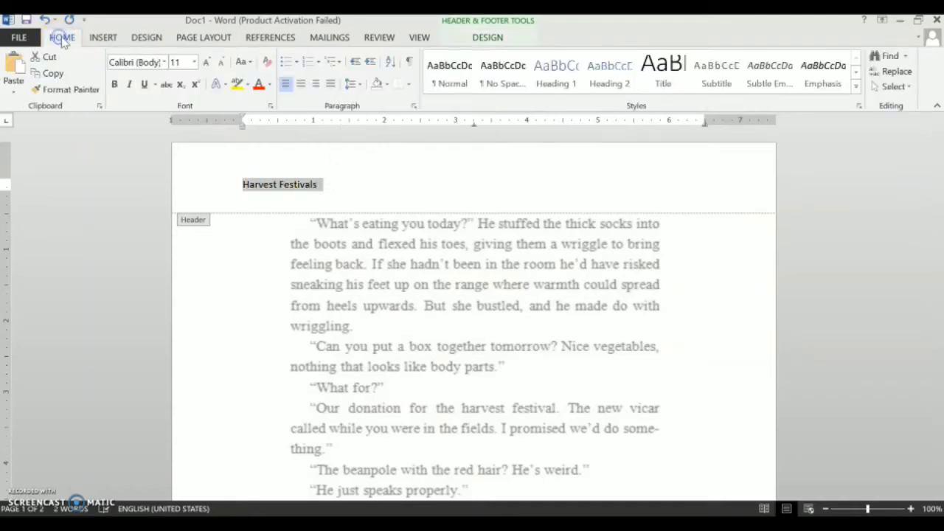
{"action": "left_click", "coordinate": [165, 63]}
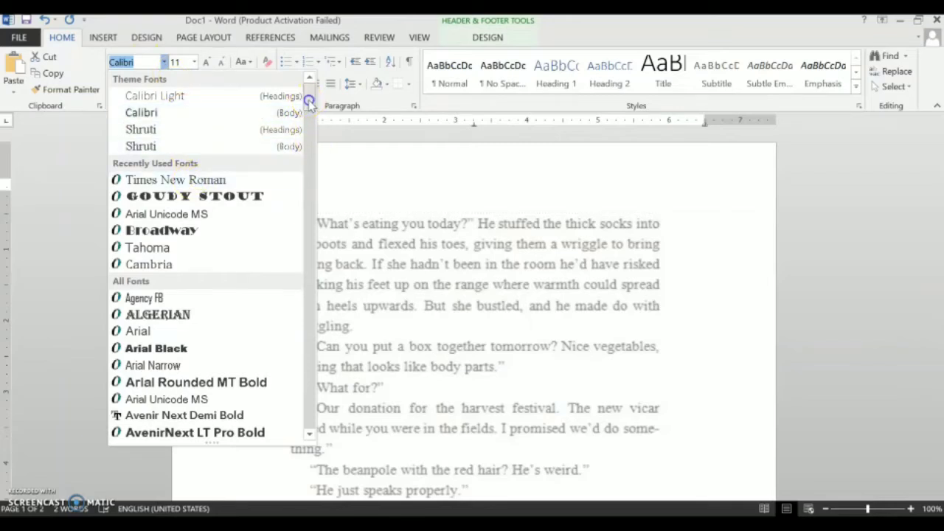
{"action": "scroll", "coordinate": [310, 107], "scroll_direction": "down", "scroll_amount": 4}
{"action": "left_click_drag", "start_coordinate": [314, 115], "coordinate": [331, 155]}
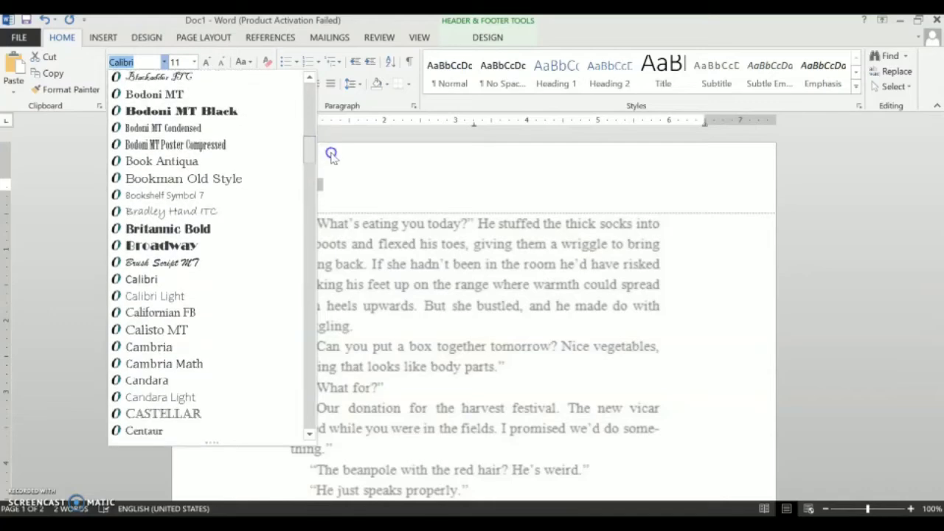
{"action": "left_click", "coordinate": [185, 247]}
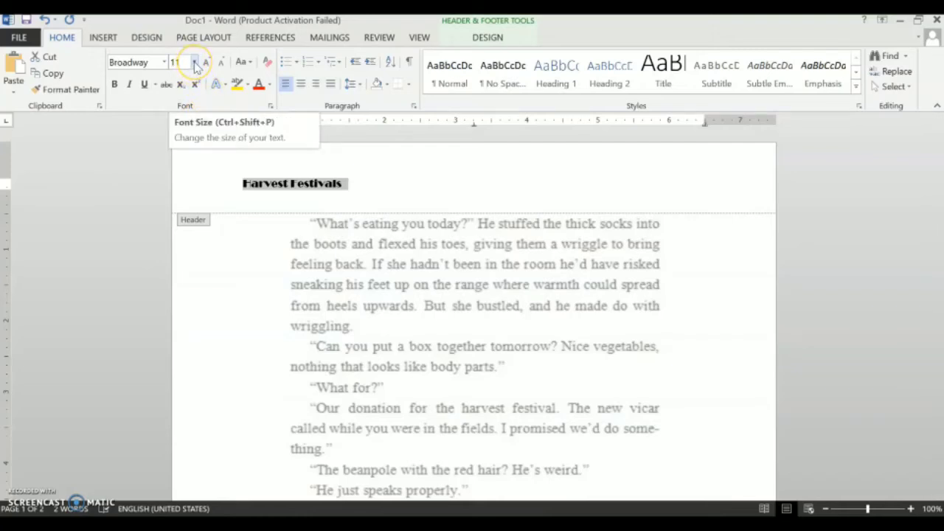
{"action": "left_click", "coordinate": [301, 86]}
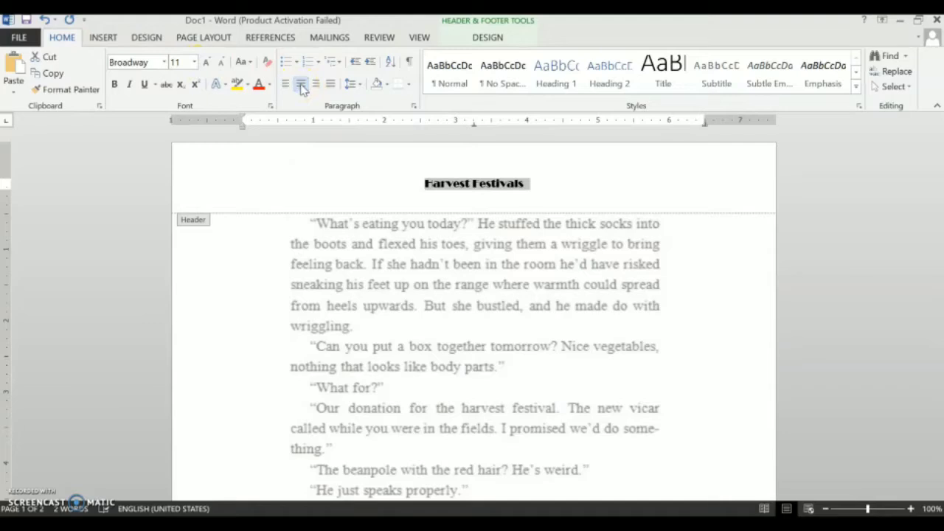
- Change the header title's font to Bahnschrift and make it italic
{"action": "left_click", "coordinate": [164, 63]}
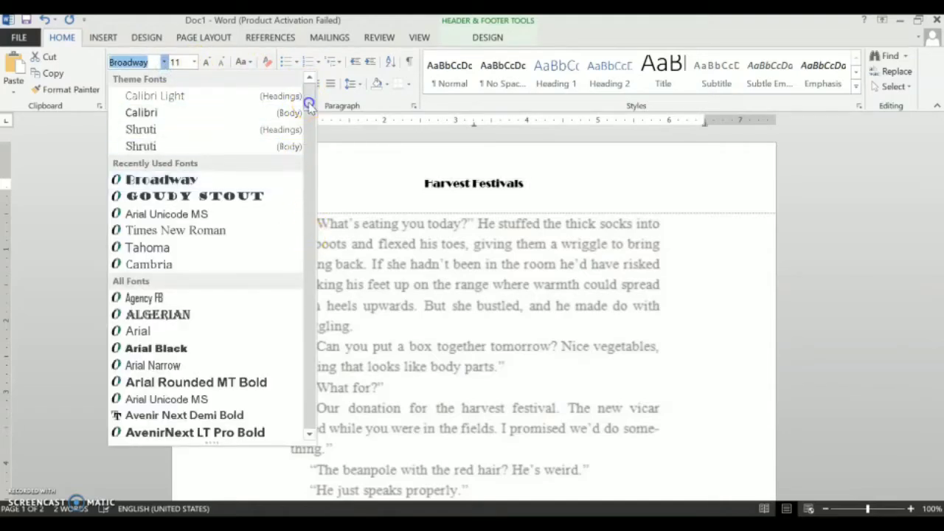
{"action": "left_click_drag", "start_coordinate": [309, 107], "coordinate": [312, 119]}
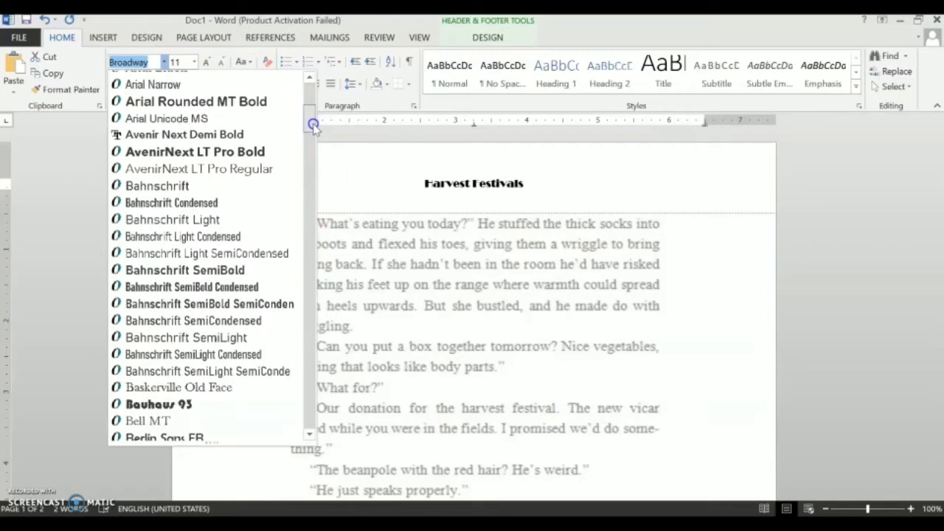
{"action": "left_click", "coordinate": [147, 189]}
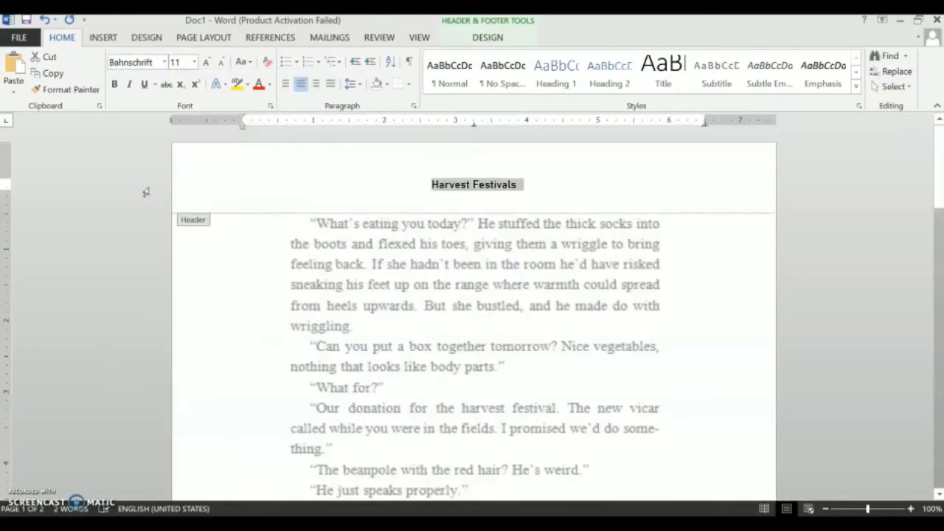
{"action": "left_click", "coordinate": [129, 86]}
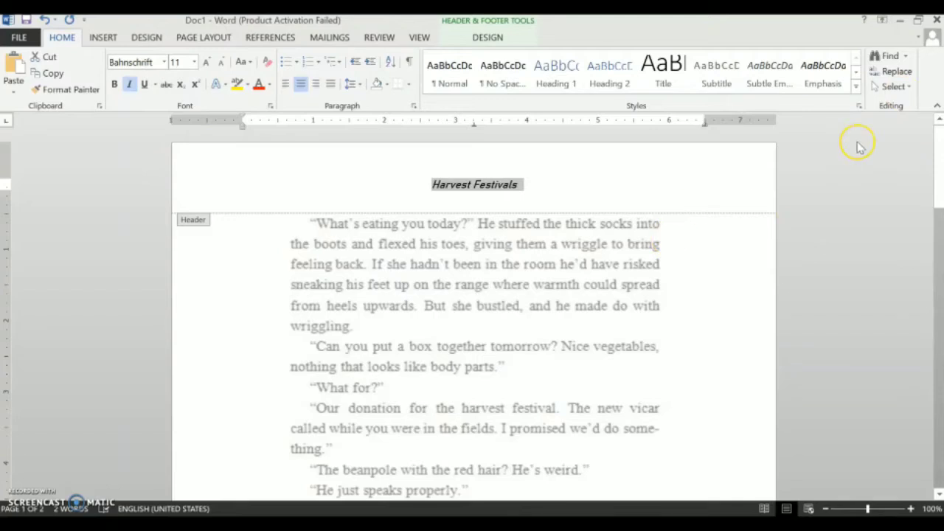
{"action": "left_click_drag", "start_coordinate": [939, 159], "coordinate": [929, 138]}
{"action": "left_click_drag", "start_coordinate": [598, 194], "coordinate": [540, 194]}
{"action": "left_click_drag", "start_coordinate": [543, 192], "coordinate": [559, 190]}
- Insert the current date on a new line below the header title, in the "Monday, August 31, 2020" format
{"action": "left_click", "coordinate": [481, 41]}
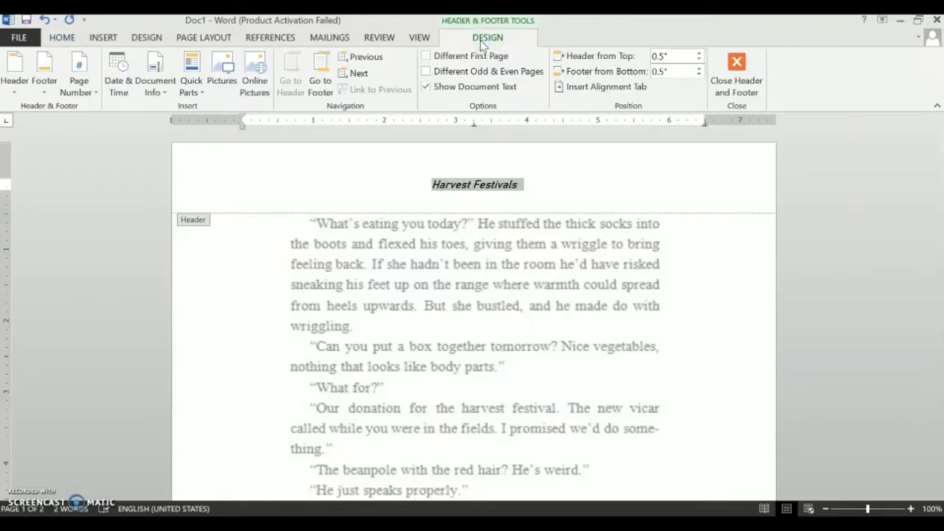
{"action": "left_click", "coordinate": [120, 87]}
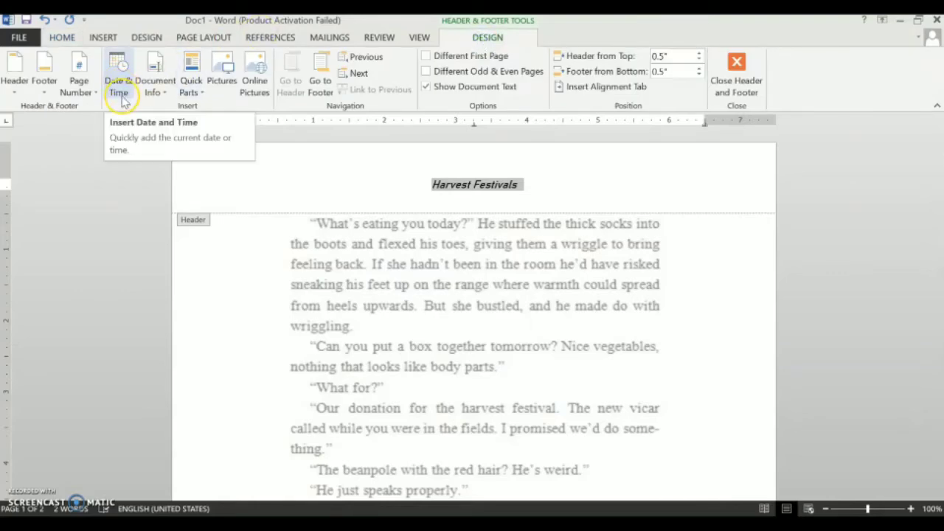
{"action": "left_click", "coordinate": [538, 192]}
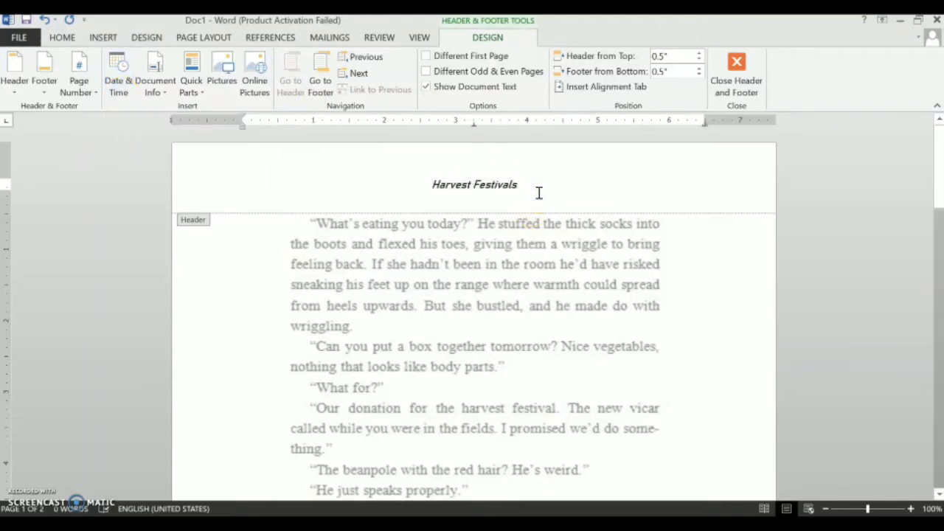
{"action": "key", "text": "Tab"}
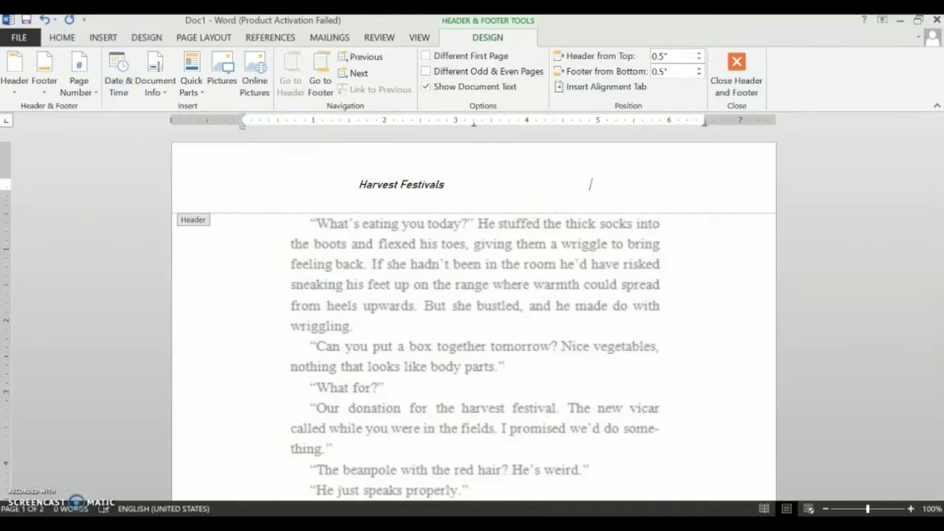
{"action": "key", "text": "BackSpace"}
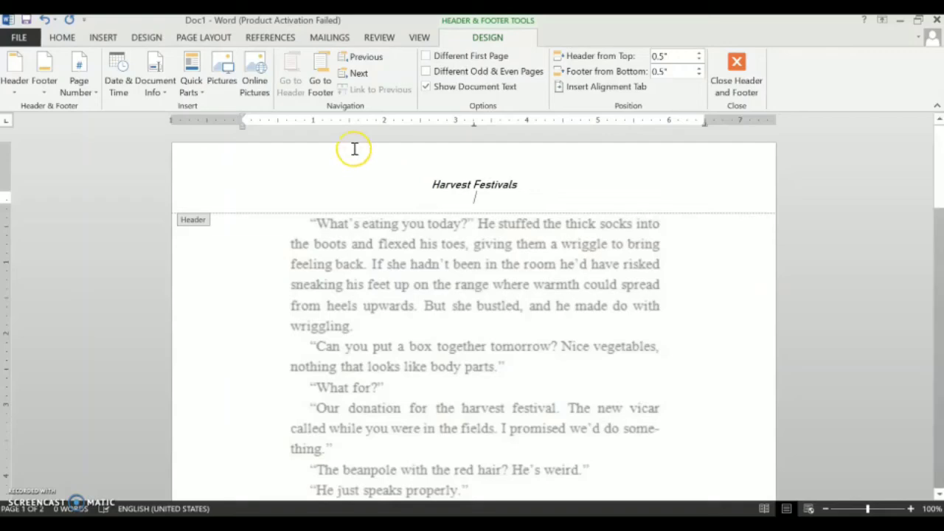
{"action": "left_click", "coordinate": [116, 80]}
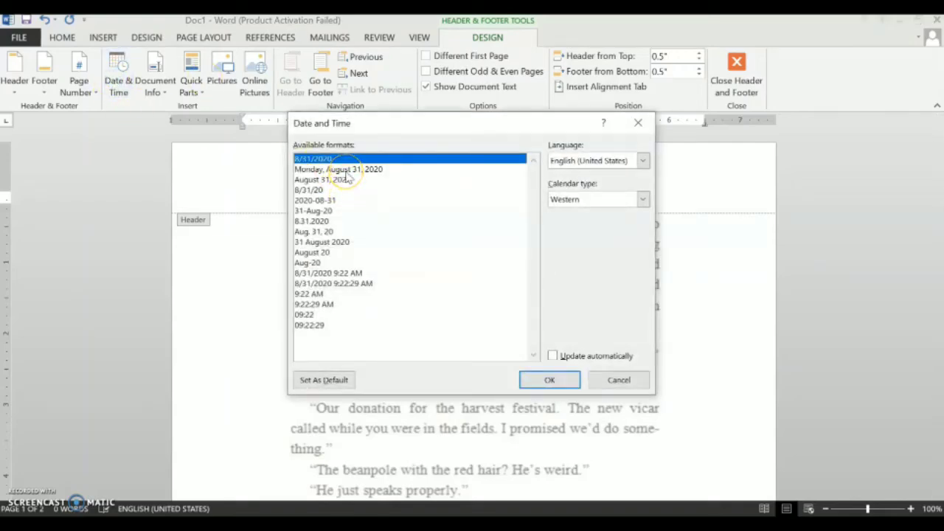
{"action": "left_click", "coordinate": [345, 171]}
{"action": "left_click", "coordinate": [538, 383]}
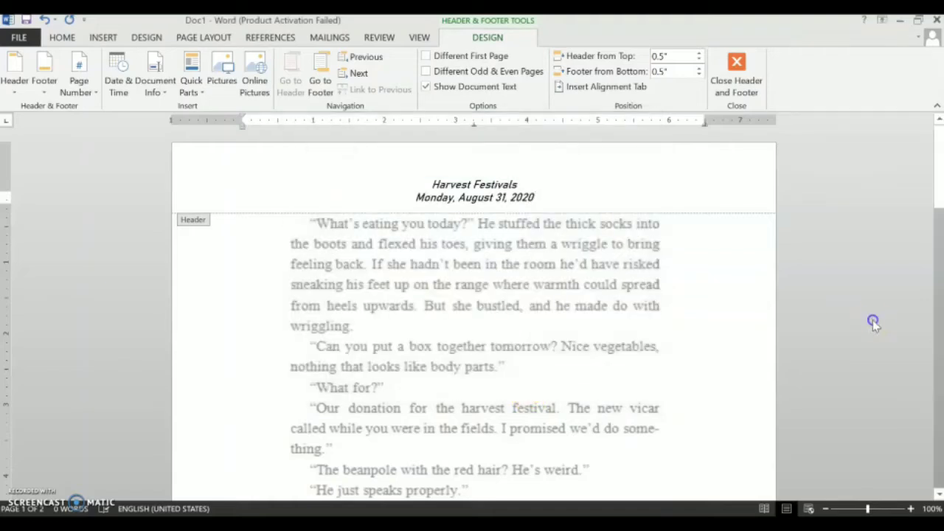
- Place the cursor in the page 1 footer and set the page number format to 1, 2, 3, … starting at 1
{"action": "left_click_drag", "start_coordinate": [939, 190], "coordinate": [916, 146]}
{"action": "left_click_drag", "start_coordinate": [939, 153], "coordinate": [938, 283]}
{"action": "left_click", "coordinate": [452, 209]}
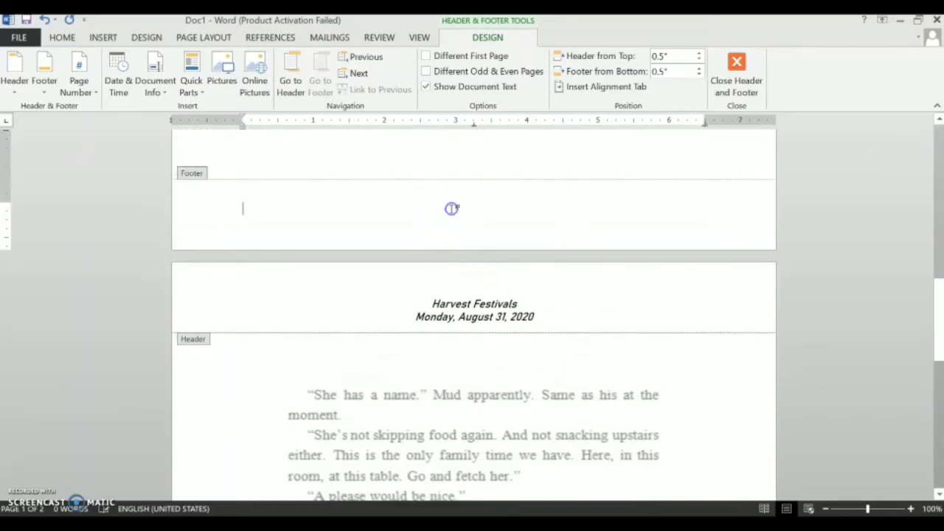
{"action": "left_click", "coordinate": [88, 87]}
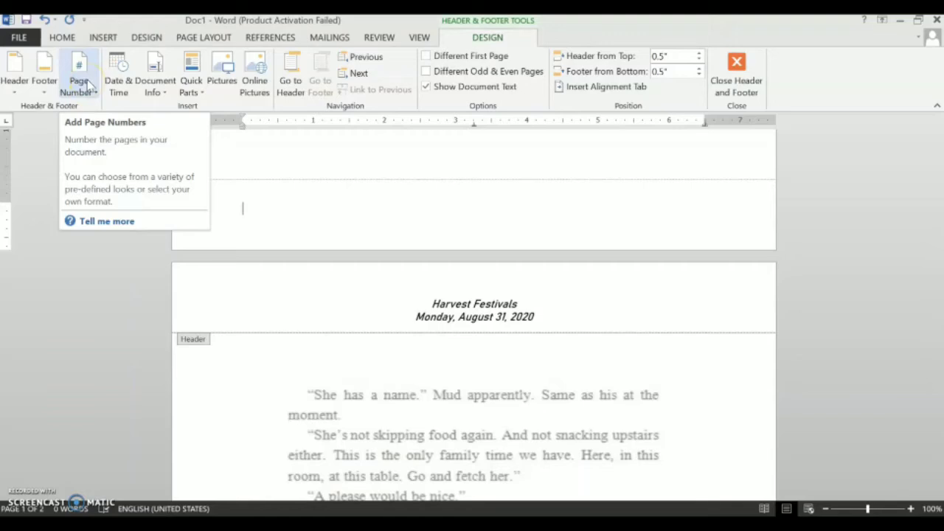
{"action": "left_click", "coordinate": [96, 93]}
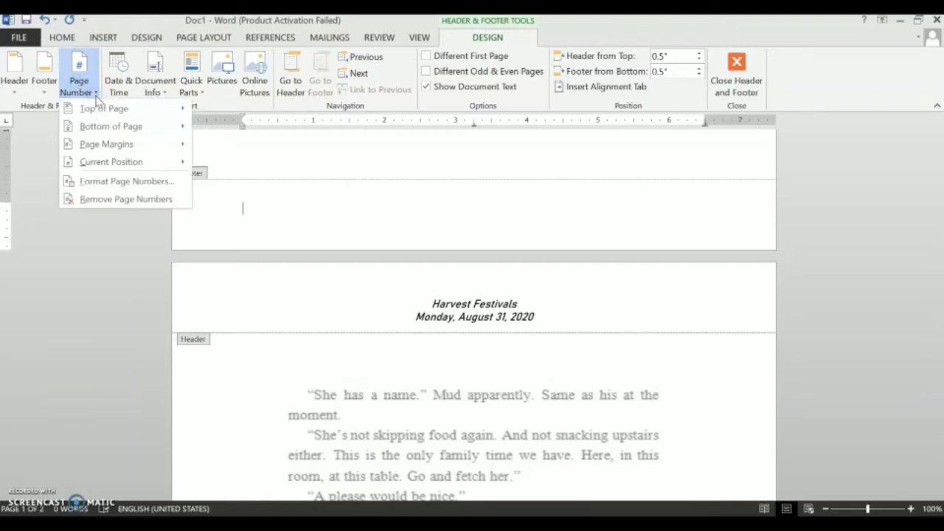
{"action": "left_click", "coordinate": [132, 184]}
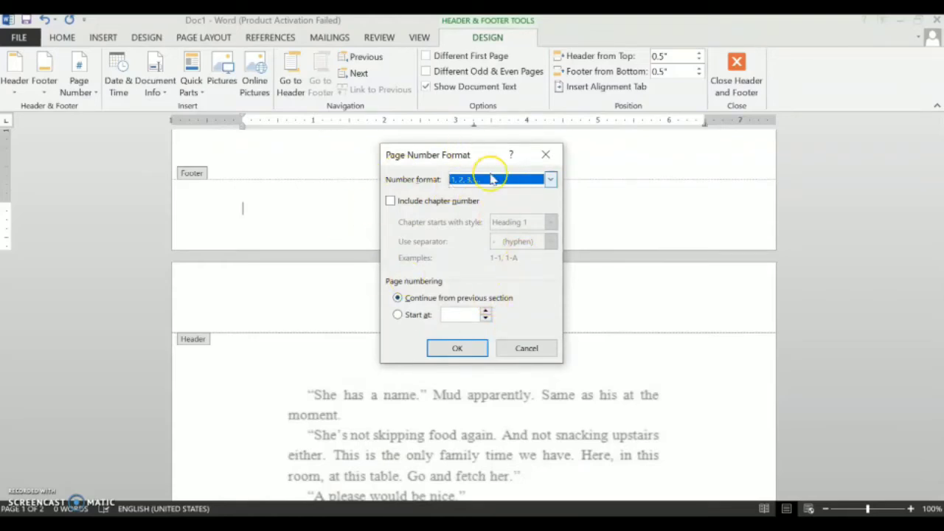
{"action": "left_click", "coordinate": [452, 314]}
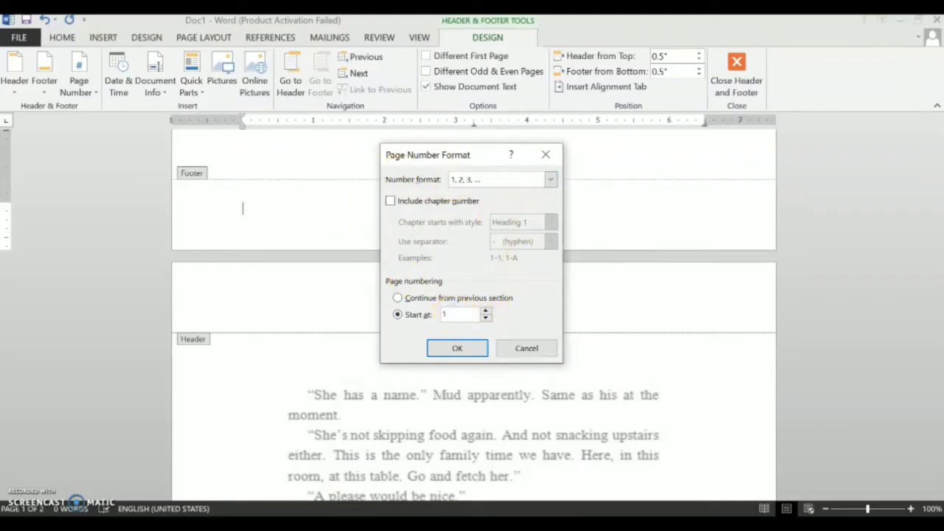
{"action": "left_click", "coordinate": [458, 348]}
- Insert a centered page number in the footer using the Plain Number 2 bottom-of-page style, and check it on page 2
{"action": "scroll", "coordinate": [456, 351], "scroll_direction": "up", "scroll_amount": 5}
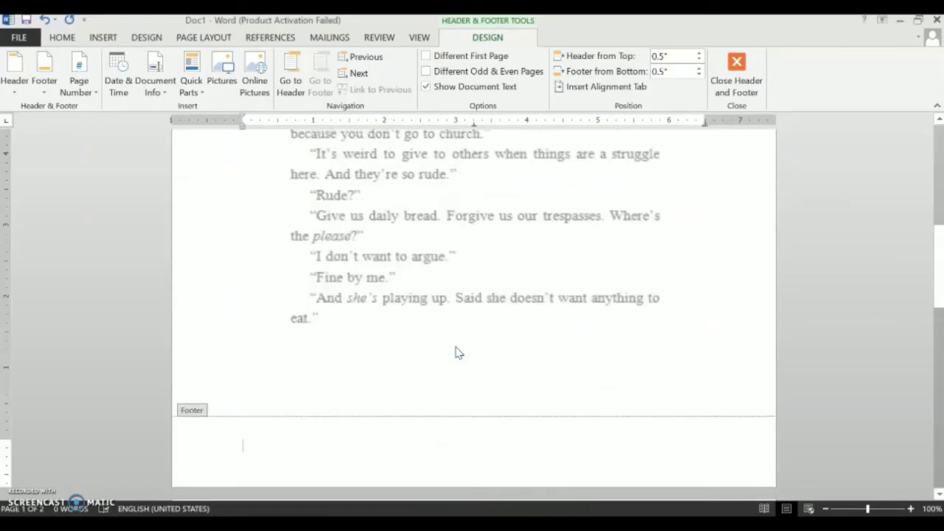
{"action": "left_click_drag", "start_coordinate": [938, 297], "coordinate": [883, 107]}
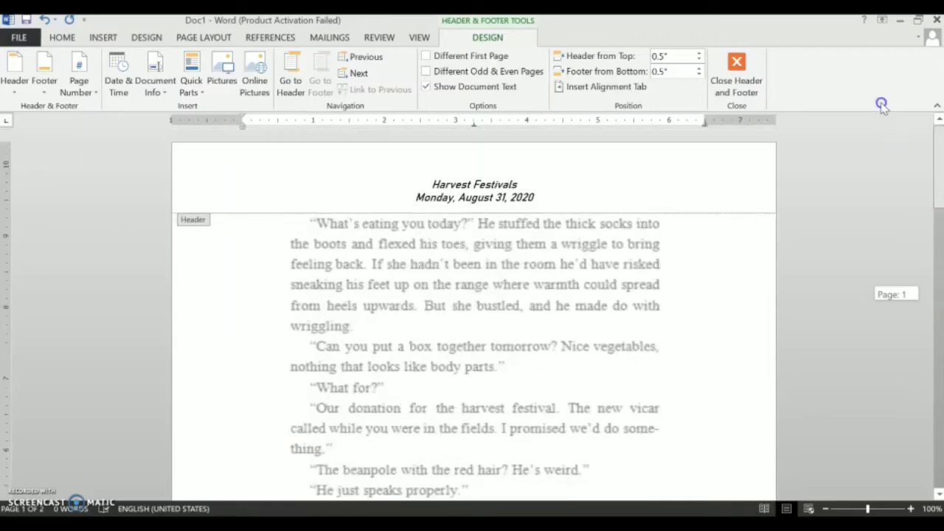
{"action": "left_click_drag", "start_coordinate": [887, 140], "coordinate": [913, 322]}
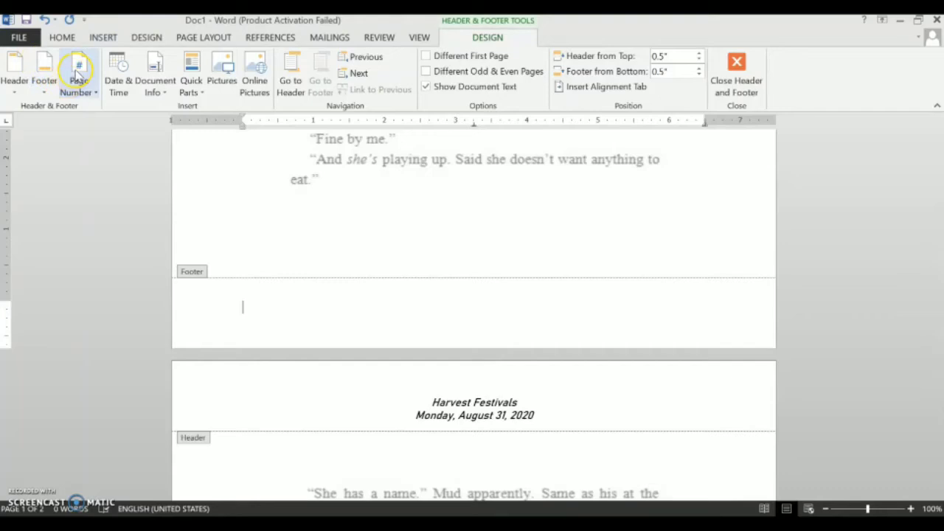
{"action": "left_click", "coordinate": [77, 75]}
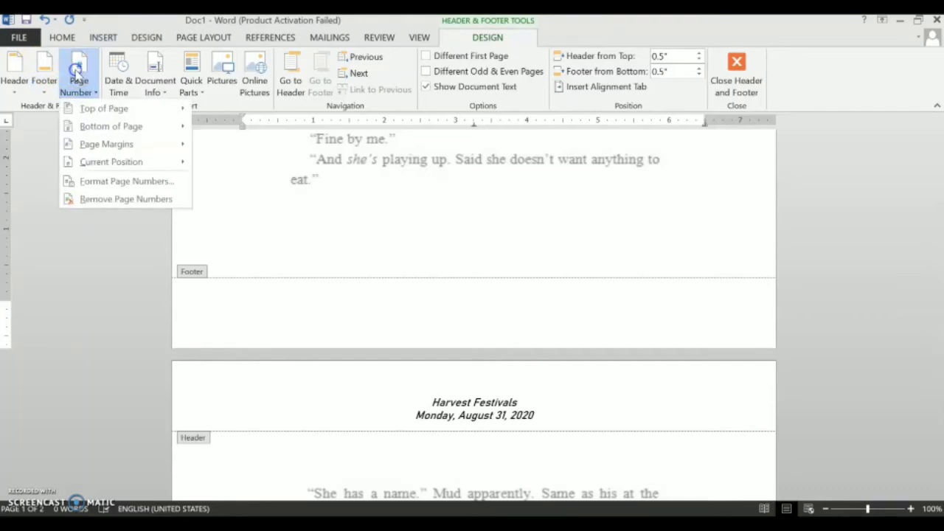
{"action": "left_click", "coordinate": [90, 111]}
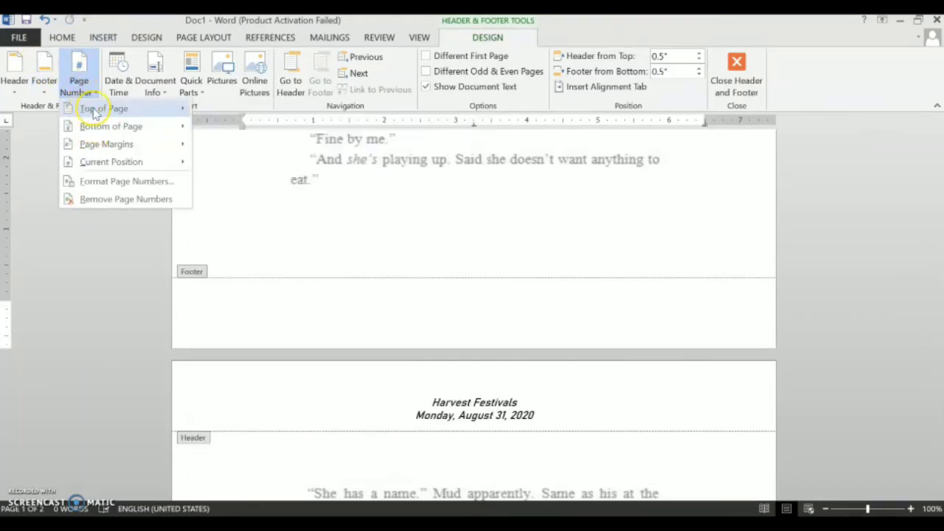
{"action": "mouse_move", "coordinate": [110, 149]}
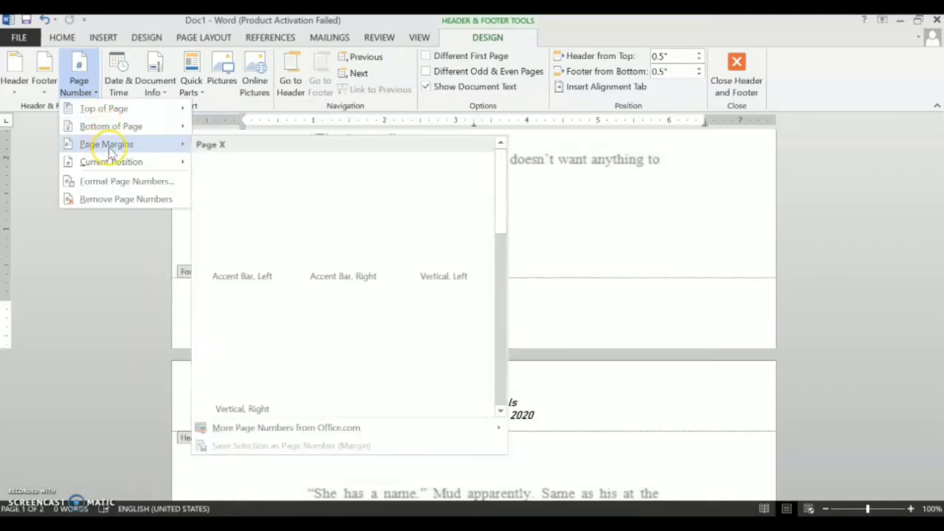
{"action": "mouse_move", "coordinate": [113, 127]}
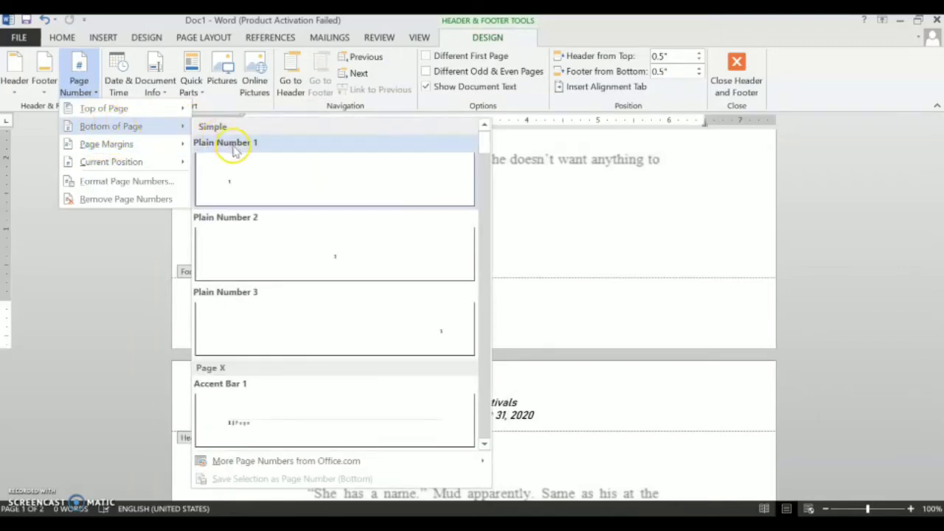
{"action": "left_click", "coordinate": [352, 263]}
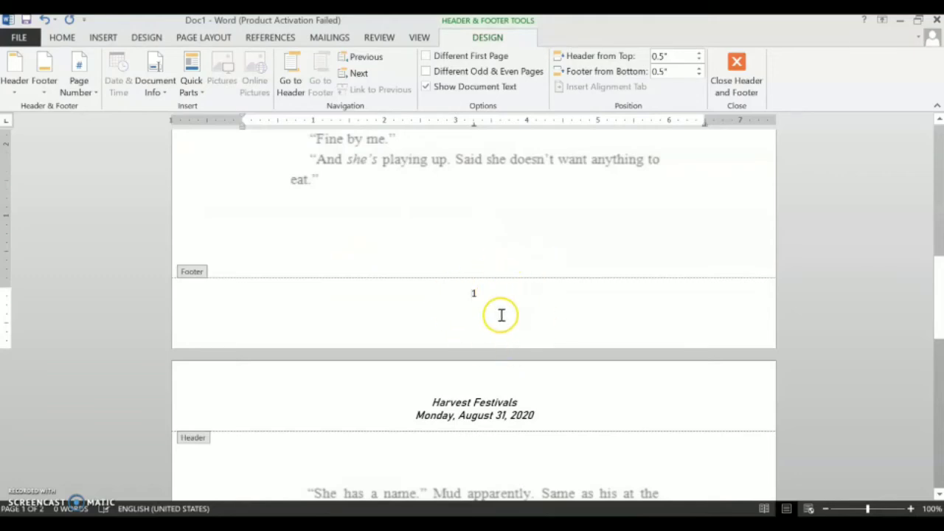
{"action": "left_click_drag", "start_coordinate": [940, 312], "coordinate": [940, 445]}
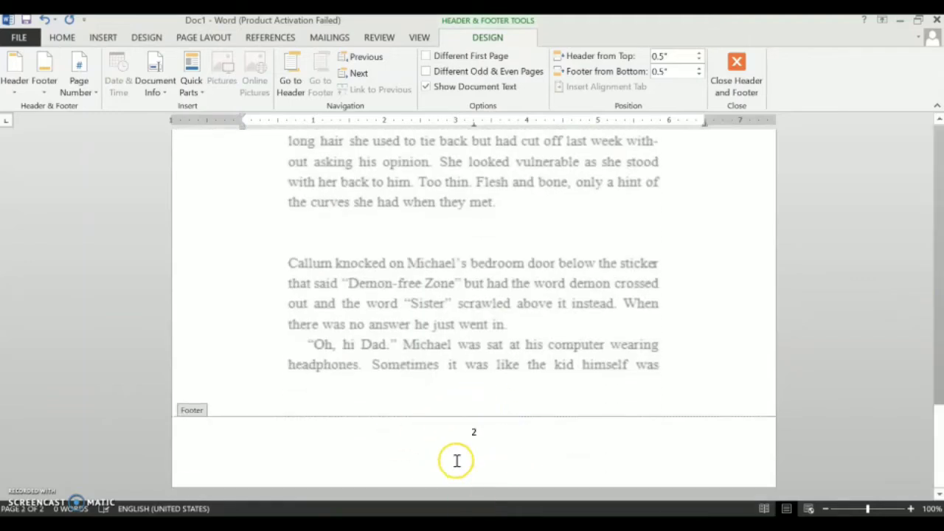
- Format the footer page number as Bahnschrift, size 12, bold and italic, and check both pages
{"action": "left_click_drag", "start_coordinate": [937, 454], "coordinate": [856, 286]}
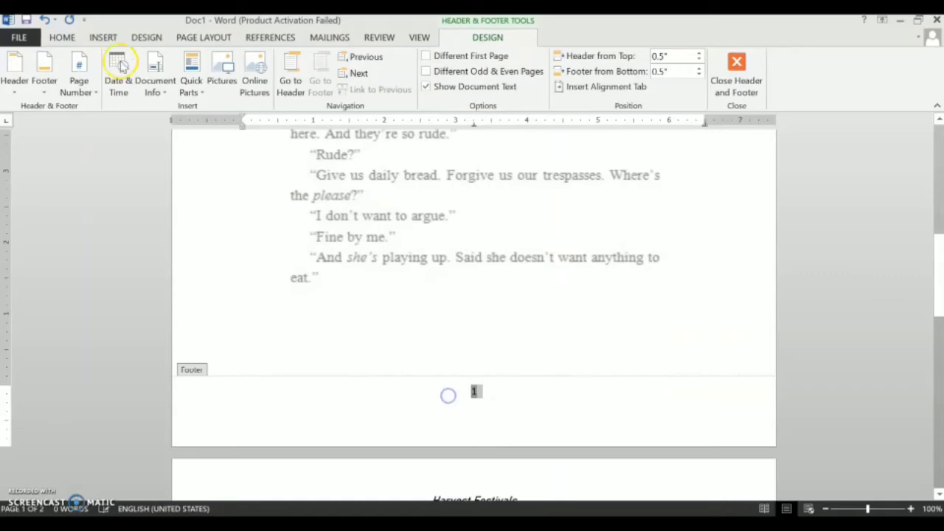
{"action": "left_click", "coordinate": [62, 38]}
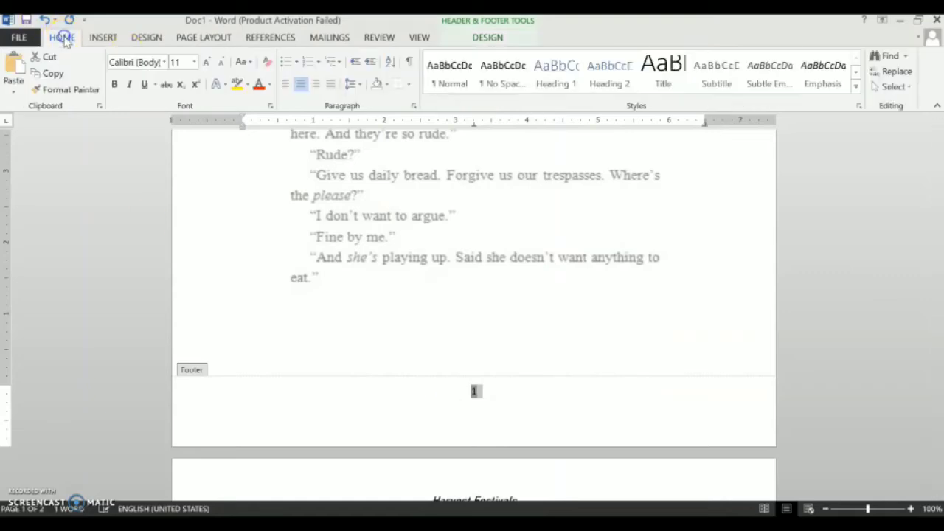
{"action": "left_click", "coordinate": [164, 62]}
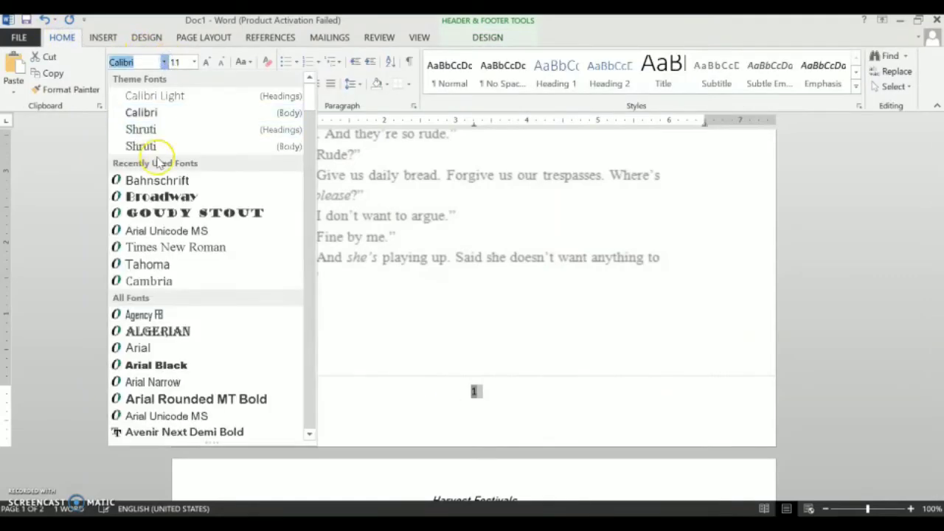
{"action": "left_click", "coordinate": [159, 182]}
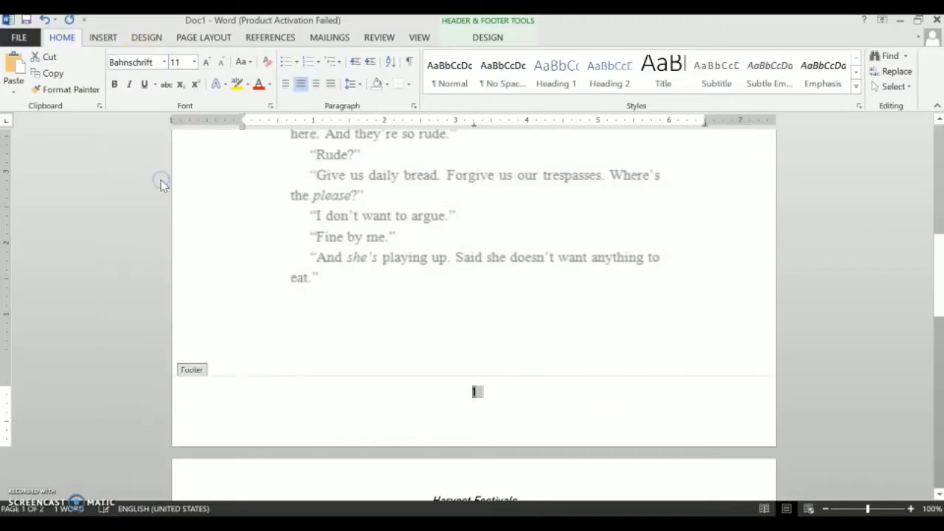
{"action": "left_click", "coordinate": [194, 62]}
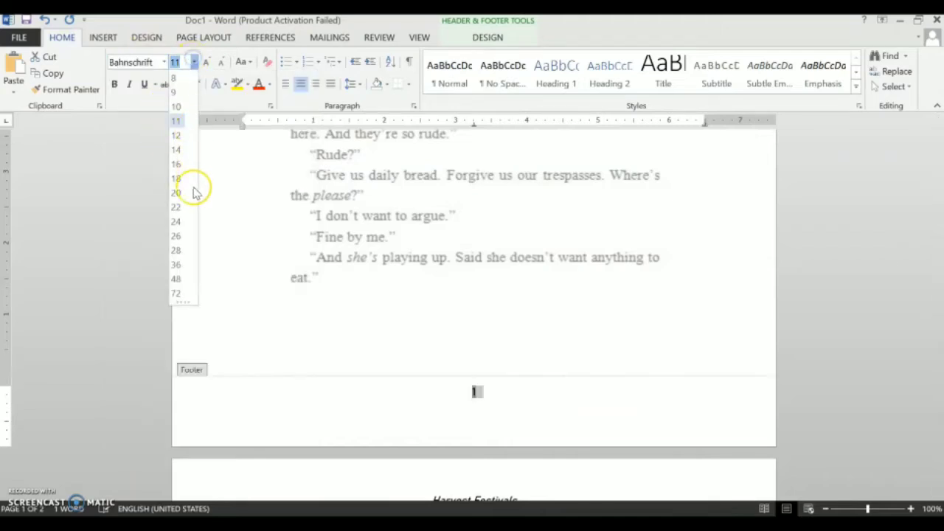
{"action": "left_click", "coordinate": [176, 138]}
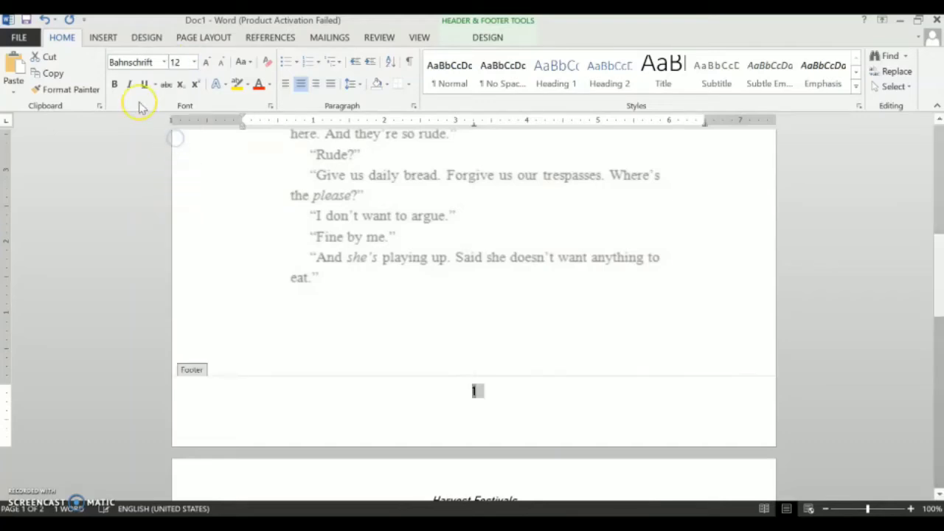
{"action": "left_click", "coordinate": [114, 85]}
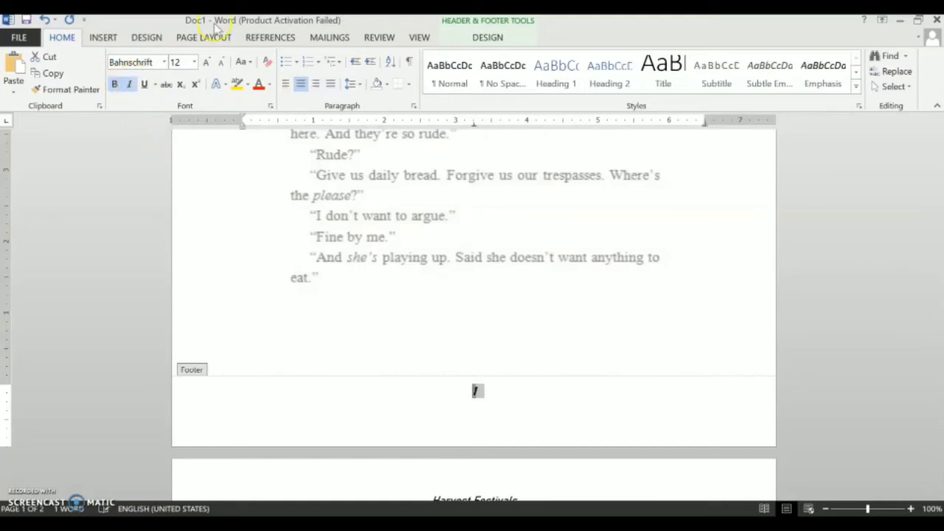
{"action": "left_click", "coordinate": [420, 424]}
{"action": "left_click_drag", "start_coordinate": [941, 298], "coordinate": [941, 376]}
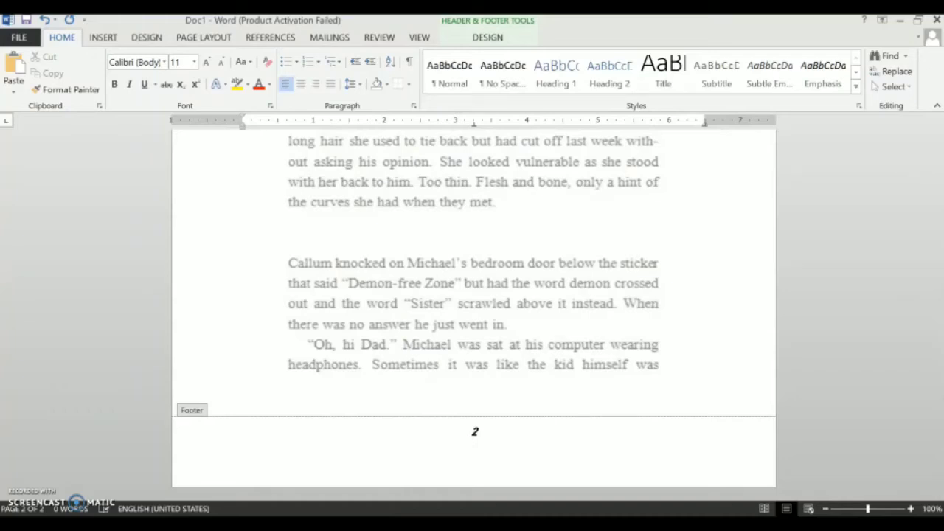
{"action": "scroll", "coordinate": [939, 391], "scroll_direction": "up", "scroll_amount": 5}
{"action": "left_click_drag", "start_coordinate": [932, 328], "coordinate": [935, 126]}
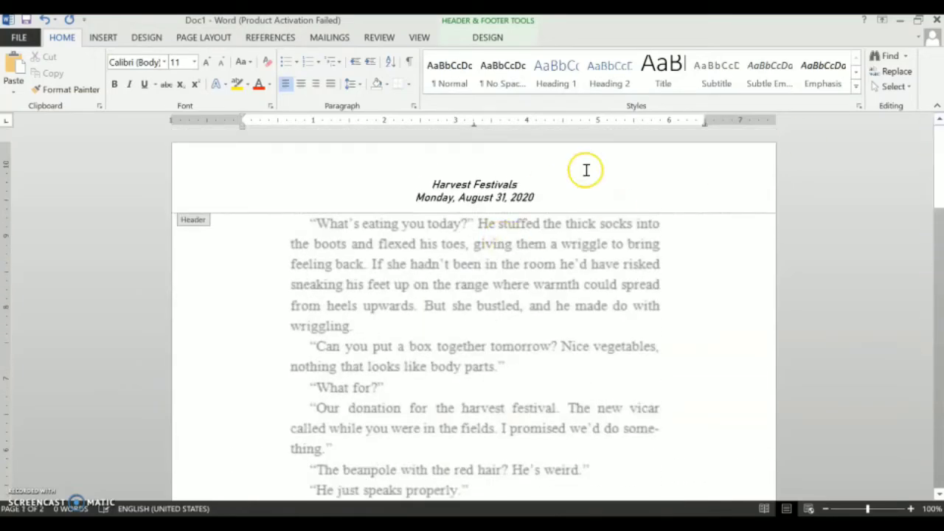
- Close header and footer editing and return to the start of the document
{"action": "left_click", "coordinate": [485, 37]}
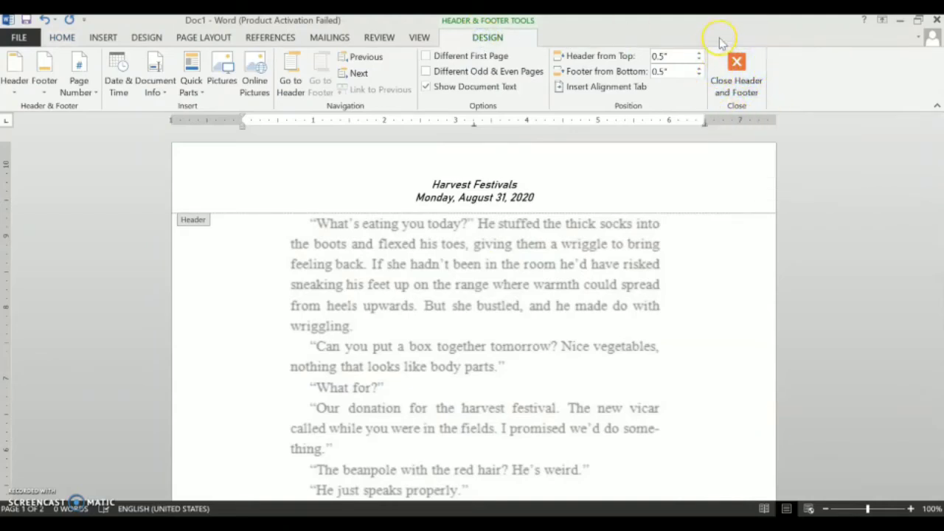
{"action": "left_click", "coordinate": [735, 74]}
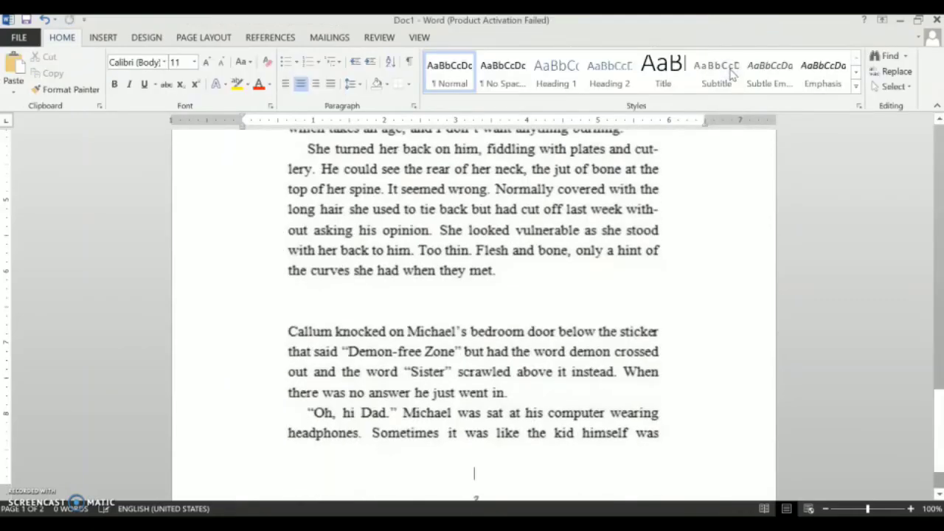
{"action": "left_click_drag", "start_coordinate": [936, 413], "coordinate": [910, 109]}
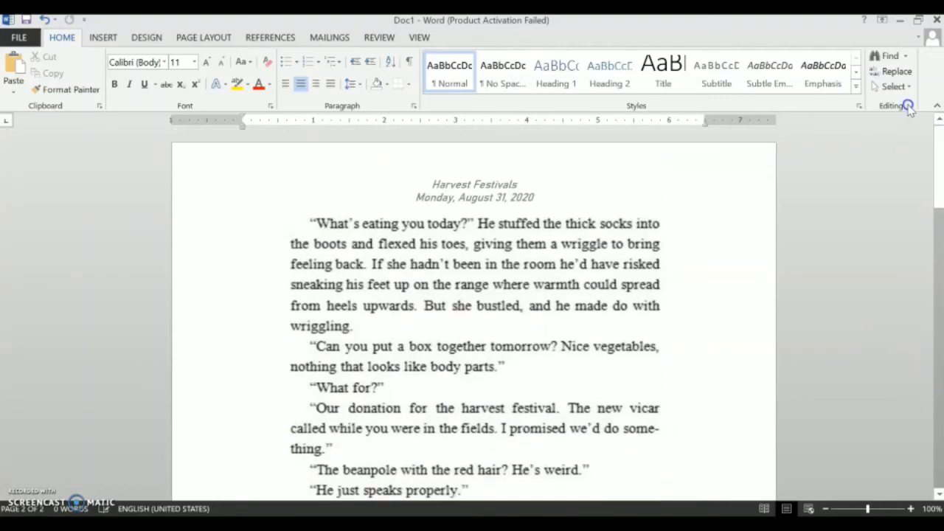
- Delete two blank lines above the text picture on page 2 to move it up beneath the header
{"action": "left_click", "coordinate": [473, 222]}
{"action": "left_click_drag", "start_coordinate": [939, 166], "coordinate": [939, 343]}
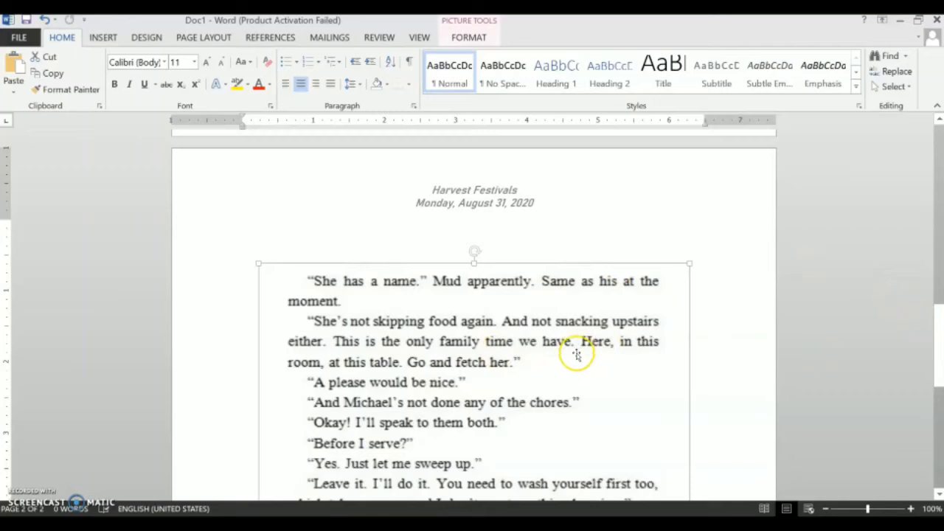
{"action": "left_click_drag", "start_coordinate": [569, 363], "coordinate": [565, 329]}
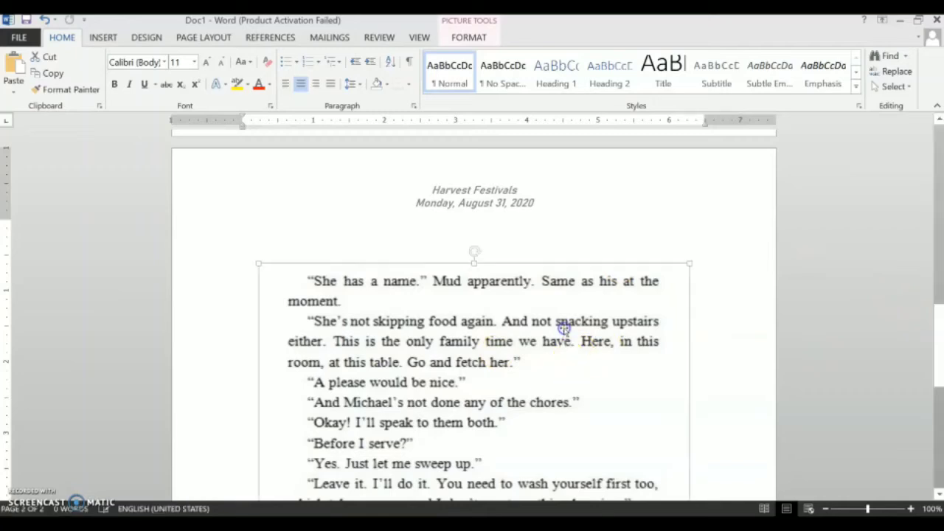
{"action": "left_click", "coordinate": [745, 261]}
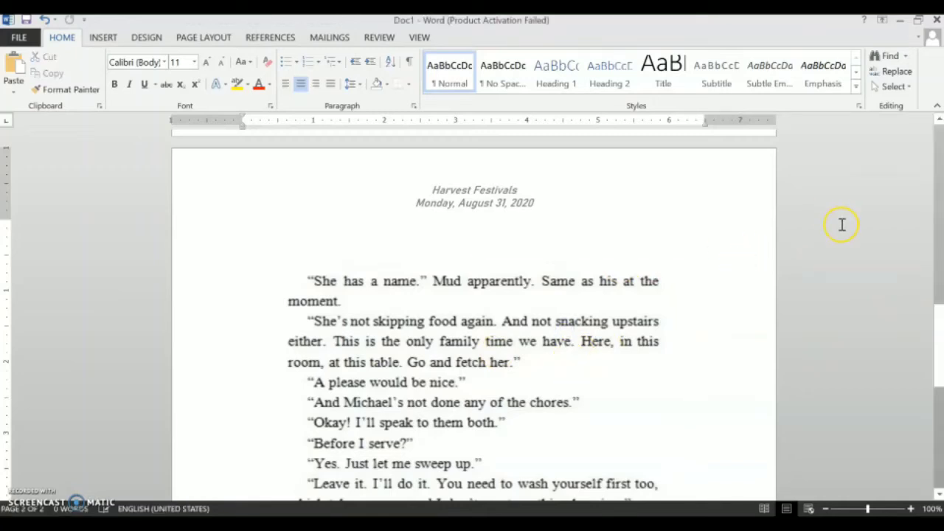
{"action": "key", "text": "BackSpace"}
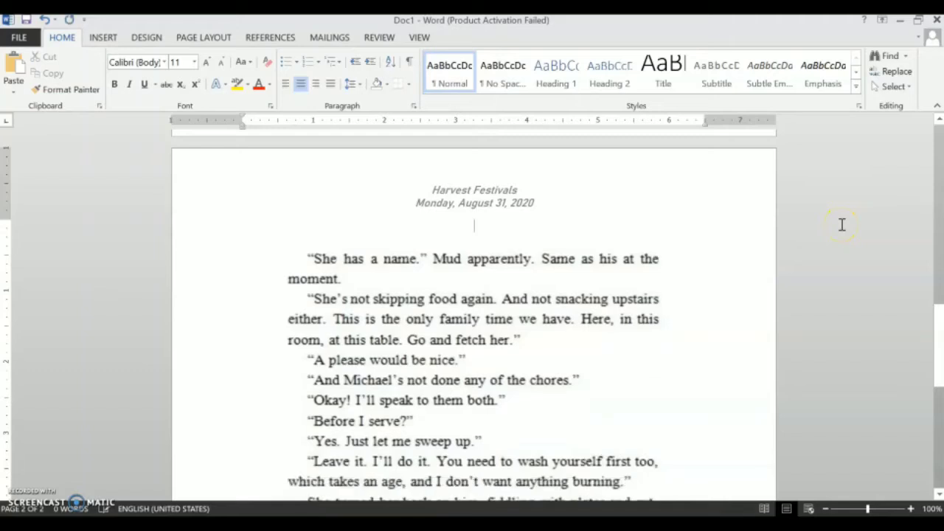
{"action": "key", "text": "BackSpace"}
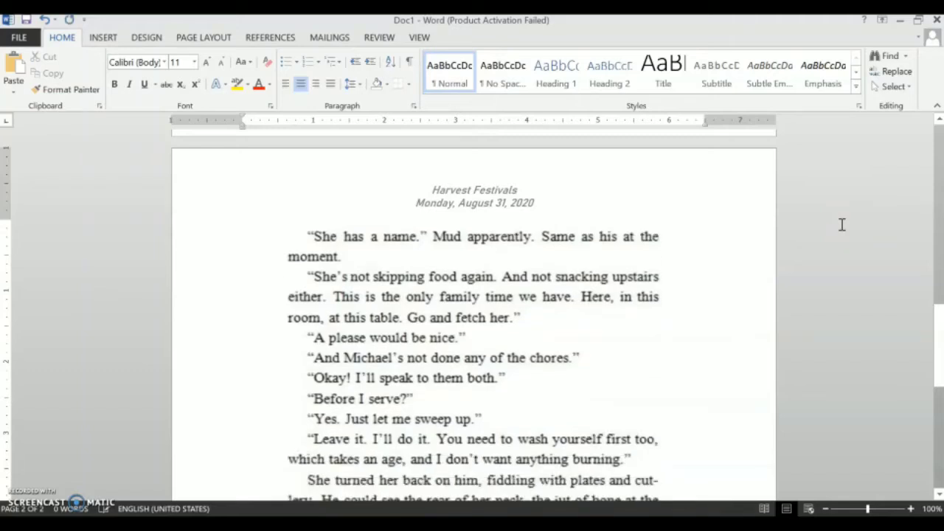
{"action": "left_click_drag", "start_coordinate": [939, 325], "coordinate": [871, 145]}
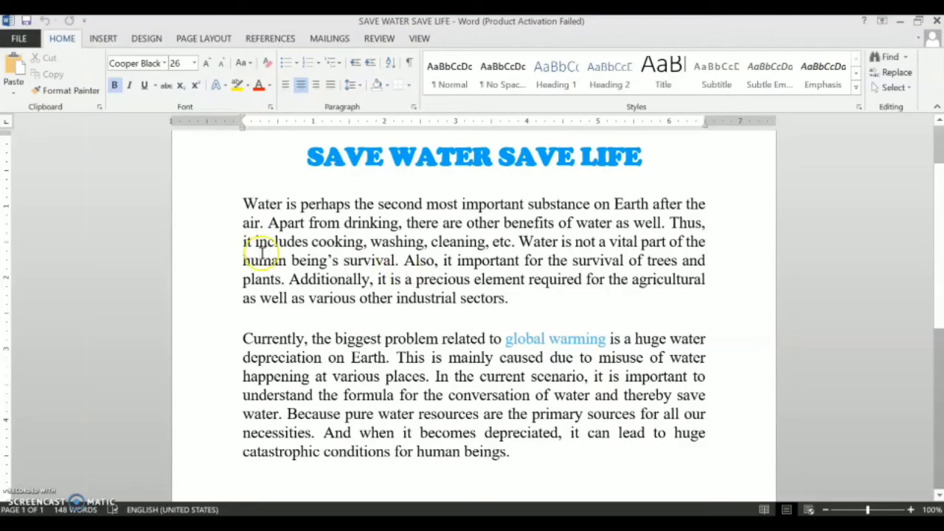
- Lay out both body paragraphs below the "SAVE WATER SAVE LIFE" title in two columns
{"action": "left_click", "coordinate": [209, 40]}
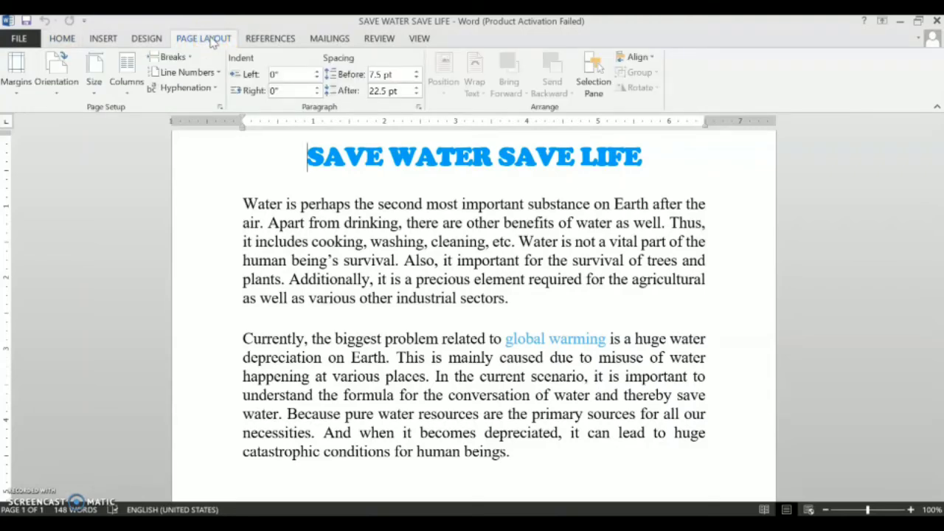
{"action": "left_click", "coordinate": [125, 98]}
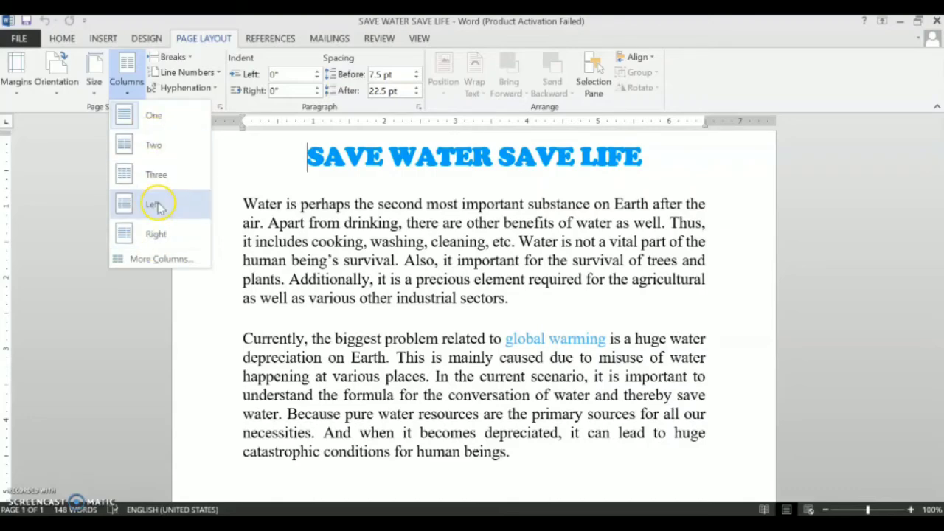
{"action": "left_click", "coordinate": [273, 226]}
{"action": "left_click_drag", "start_coordinate": [243, 202], "coordinate": [512, 458]}
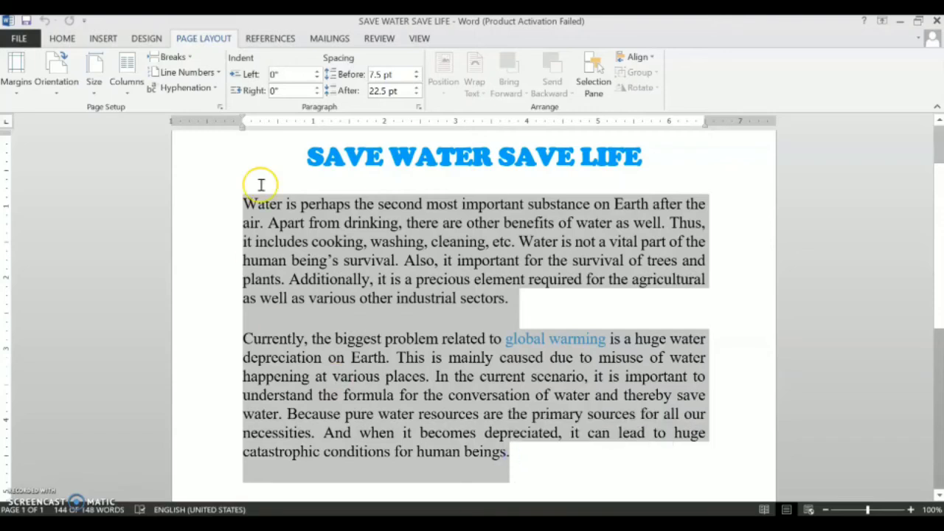
{"action": "left_click", "coordinate": [129, 88]}
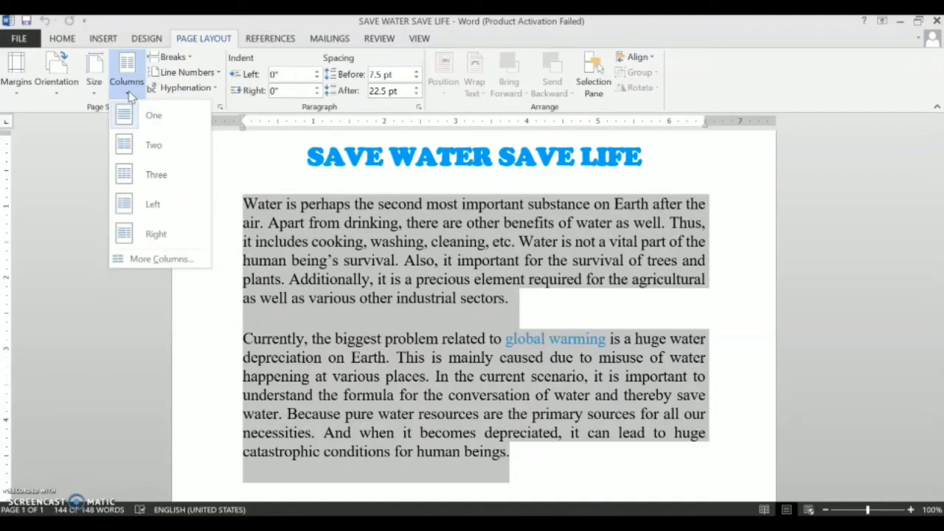
{"action": "left_click", "coordinate": [163, 147]}
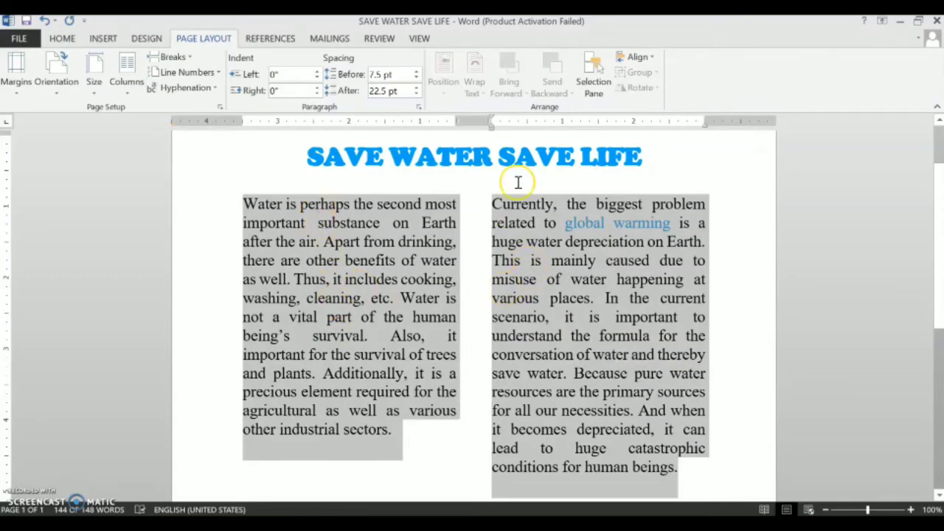
{"action": "left_click", "coordinate": [730, 314]}
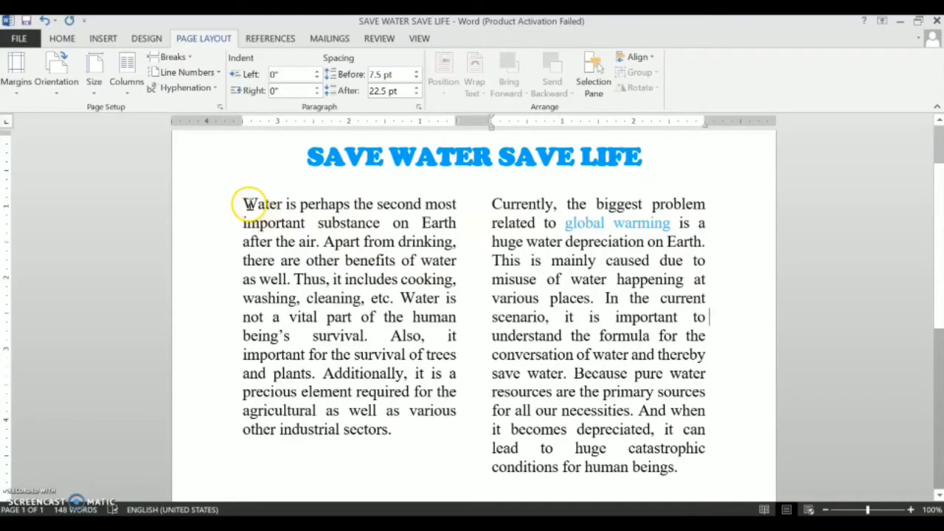
- Turn off equal column width in the detailed column settings for the two-column body text
{"action": "left_click_drag", "start_coordinate": [243, 204], "coordinate": [684, 475]}
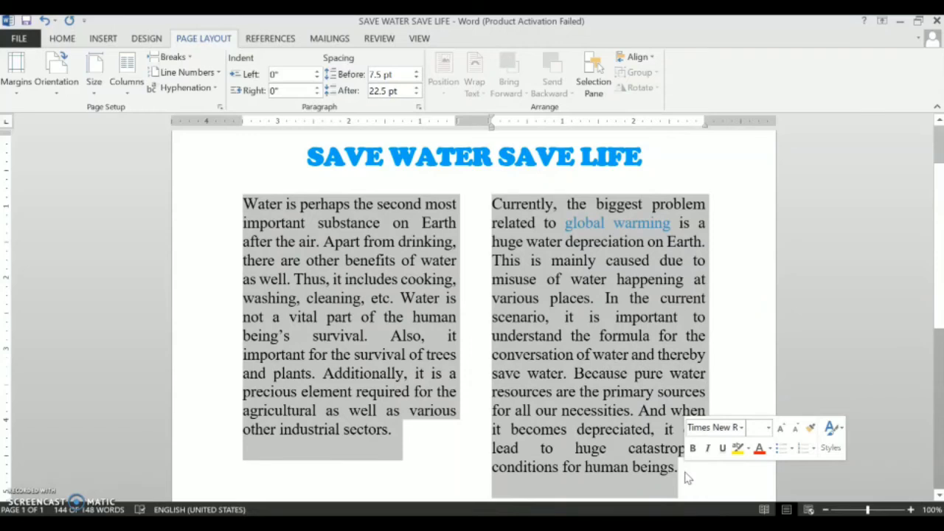
{"action": "left_click", "coordinate": [127, 92]}
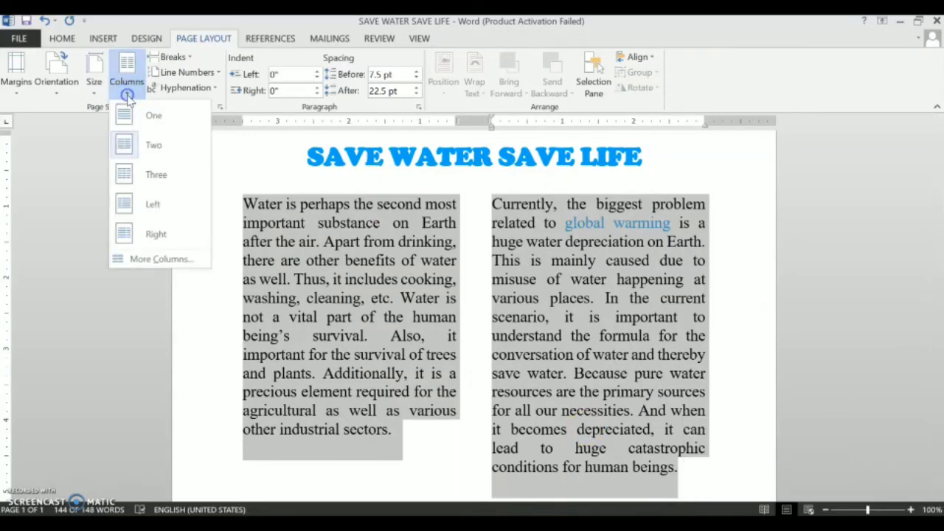
{"action": "left_click", "coordinate": [168, 262]}
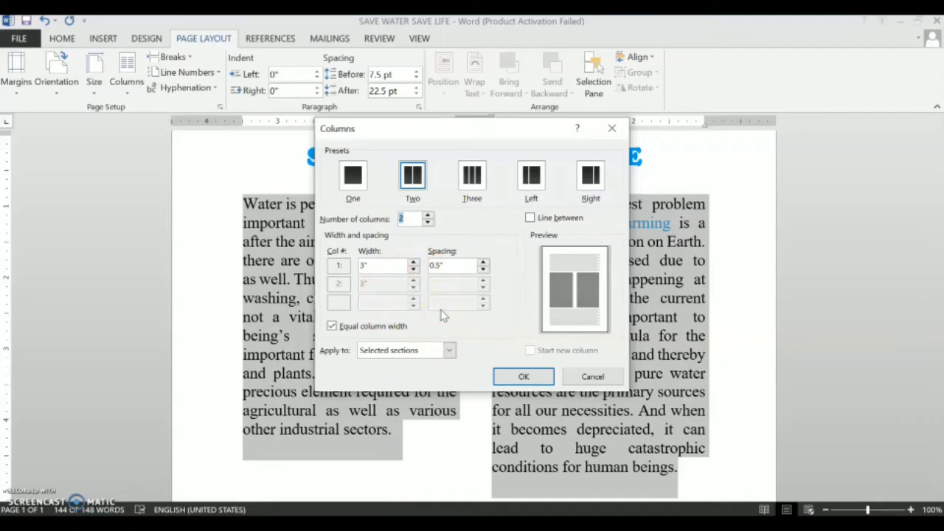
{"action": "left_click", "coordinate": [330, 332]}
{"action": "left_click", "coordinate": [332, 327]}
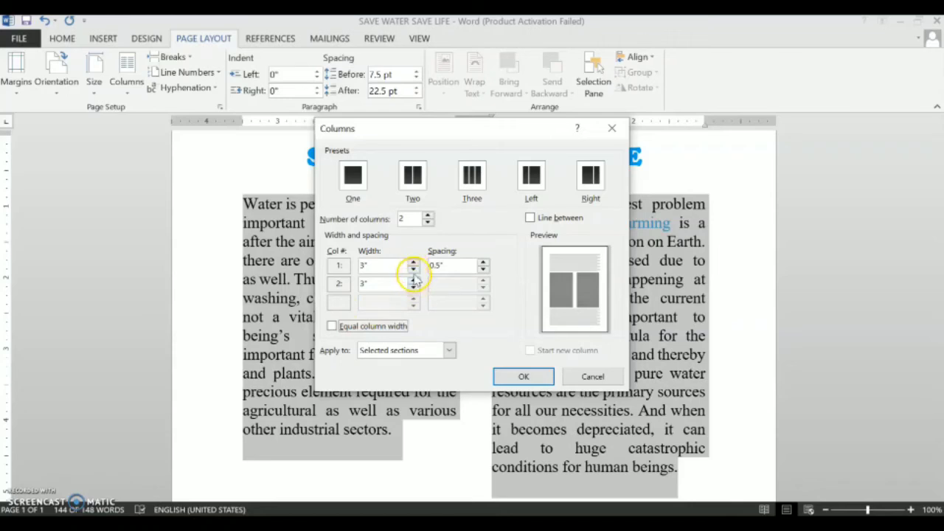
- Set the first column's width to 2", leave out a line between, and apply the settings to the body text
{"action": "left_click", "coordinate": [414, 270]}
{"action": "left_click", "coordinate": [414, 270]}
{"action": "left_click", "coordinate": [414, 270]}
{"action": "left_click", "coordinate": [414, 270]}
{"action": "left_click", "coordinate": [414, 271]}
{"action": "left_click", "coordinate": [414, 270]}
{"action": "left_click", "coordinate": [414, 271]}
{"action": "left_click", "coordinate": [414, 271]}
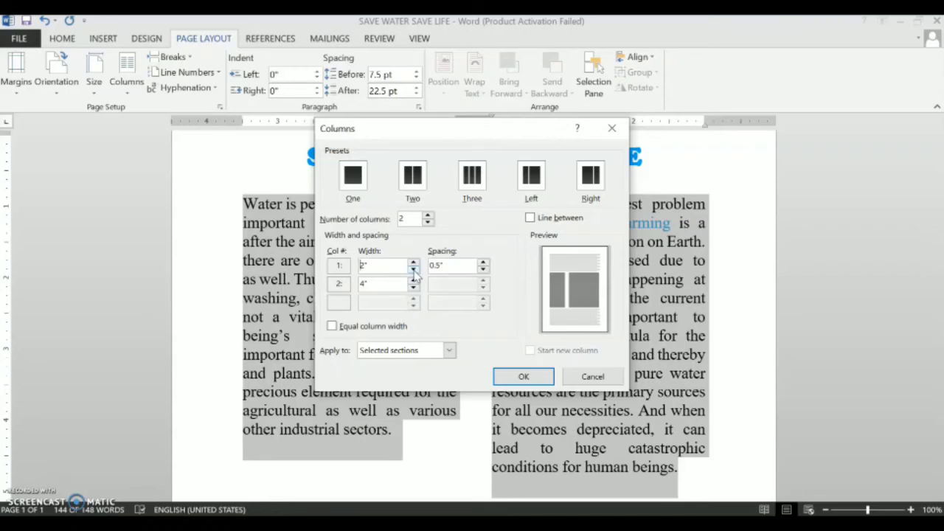
{"action": "left_click", "coordinate": [531, 219]}
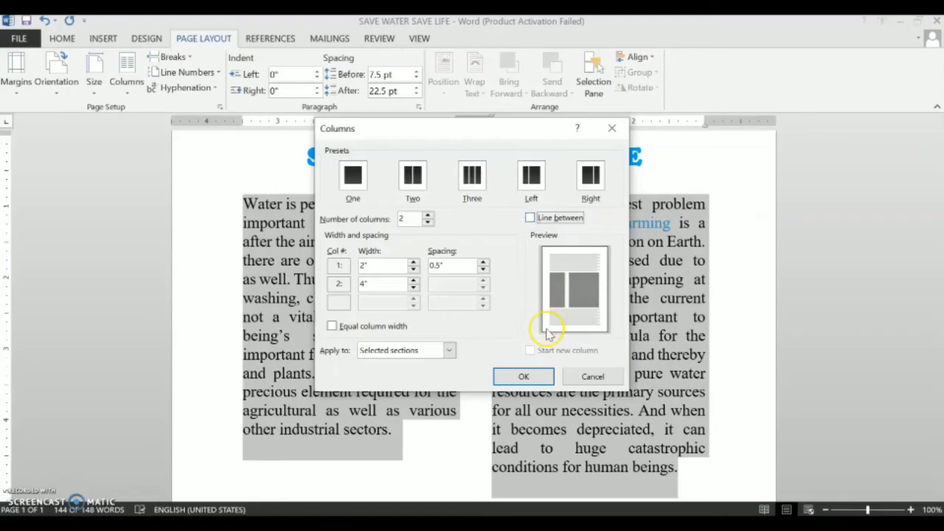
{"action": "left_click", "coordinate": [526, 375]}
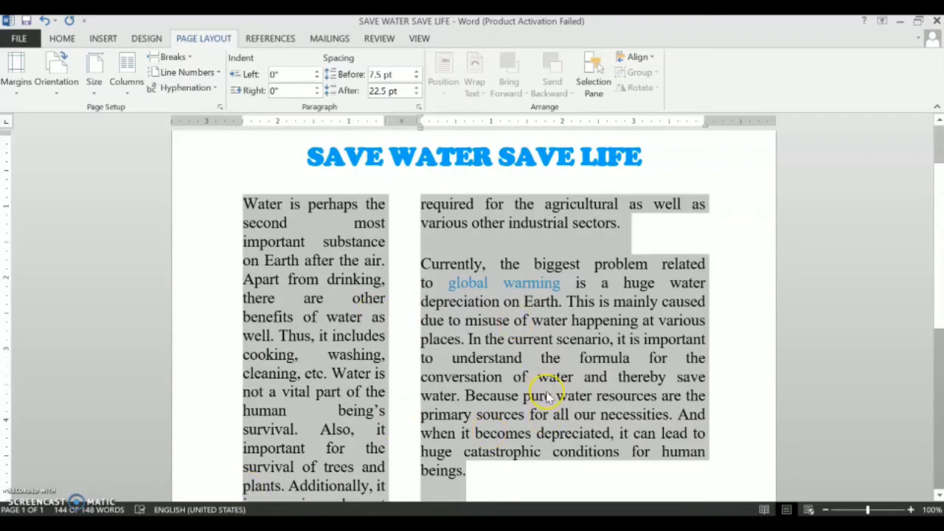
{"action": "mouse_move", "coordinate": [940, 295]}
{"action": "left_mouse_down"}
{"action": "mouse_move", "coordinate": [939, 360]}
{"action": "mouse_move", "coordinate": [936, 290]}
{"action": "mouse_move", "coordinate": [936, 309]}
{"action": "left_mouse_up"}
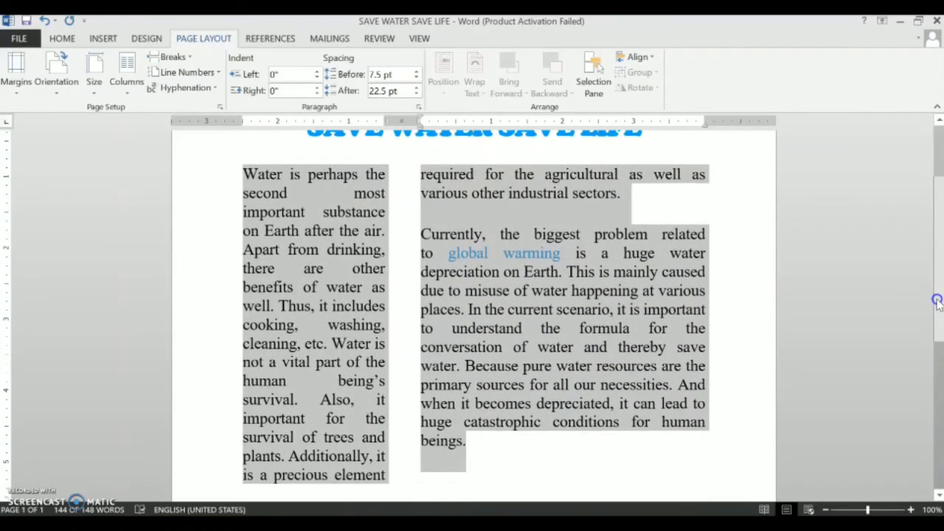
{"action": "left_click", "coordinate": [624, 425]}
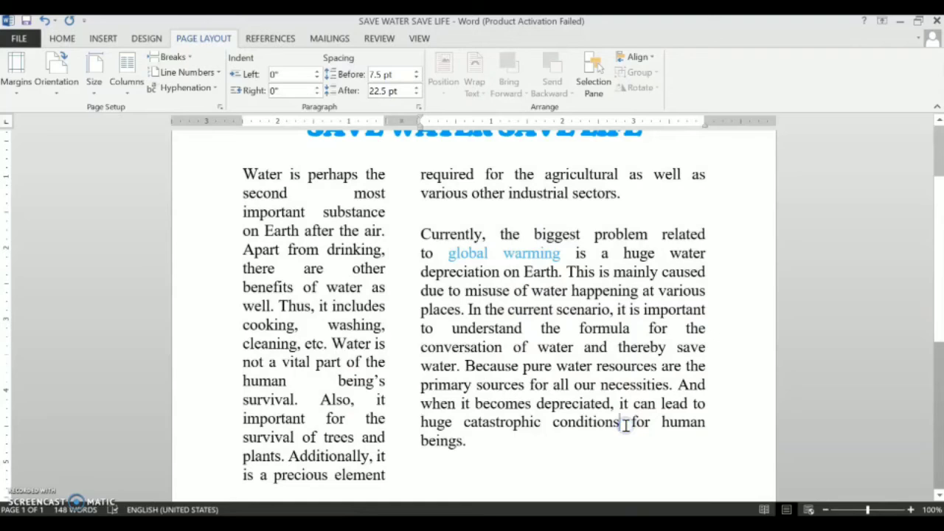
- Restore equal column width for the two-column body text and add a line between the columns
{"action": "left_click_drag", "start_coordinate": [244, 175], "coordinate": [501, 450]}
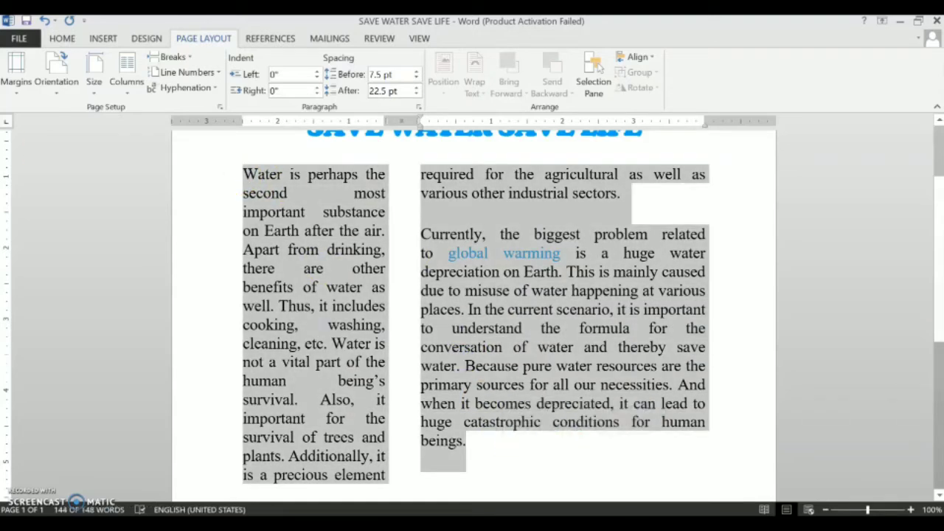
{"action": "left_click", "coordinate": [130, 95]}
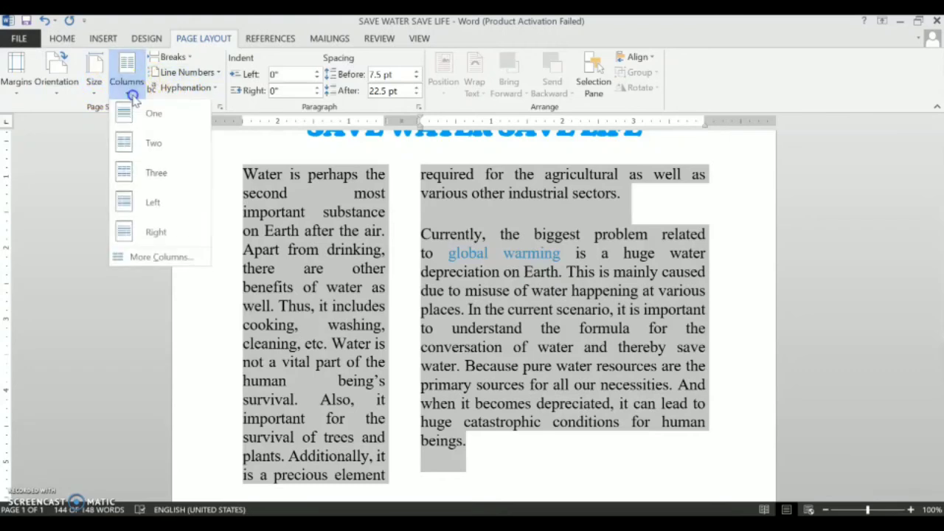
{"action": "left_click", "coordinate": [163, 260]}
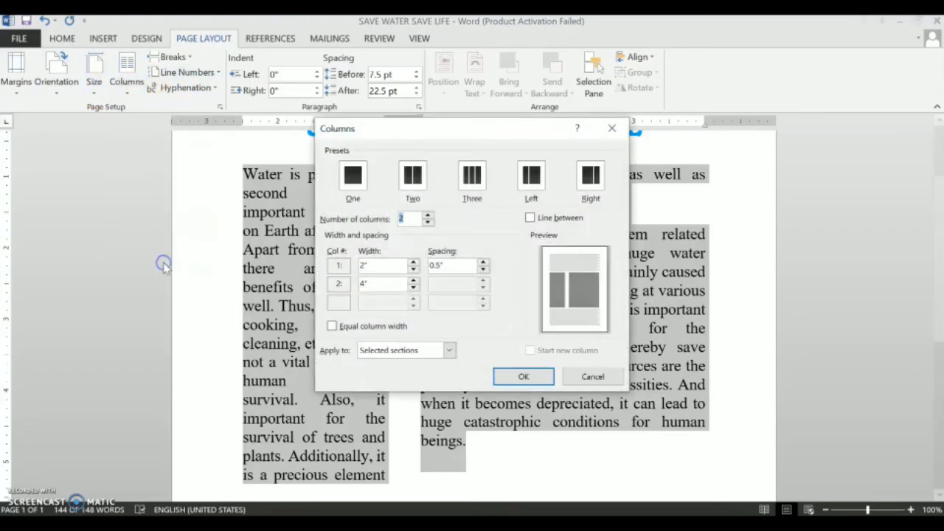
{"action": "left_click", "coordinate": [333, 326]}
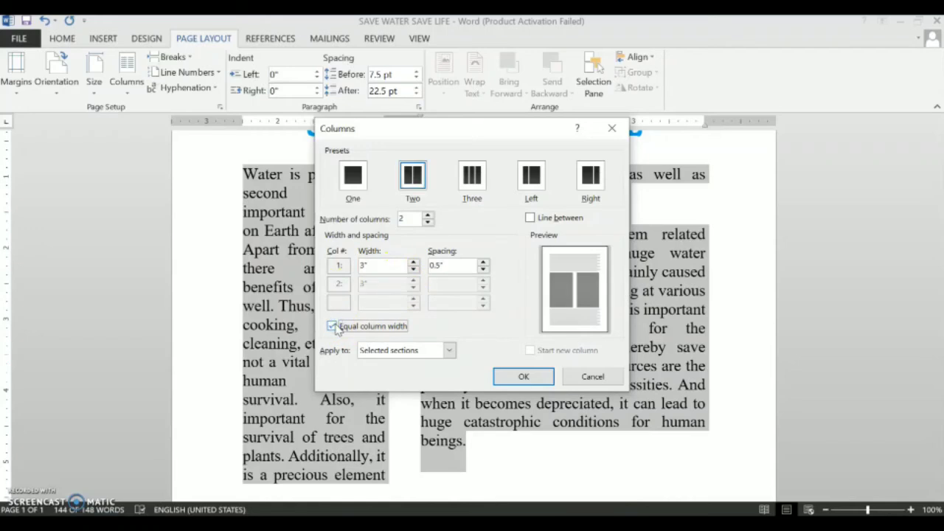
{"action": "left_click", "coordinate": [531, 218]}
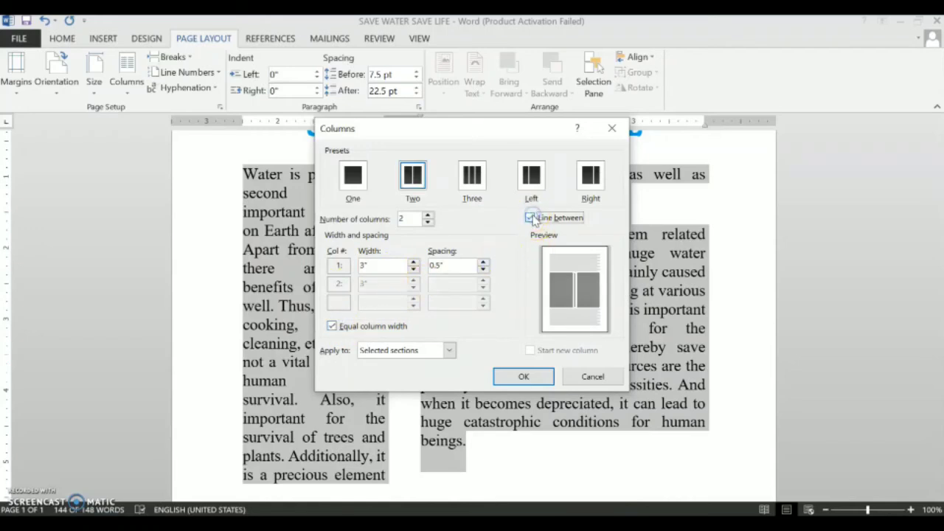
{"action": "left_click", "coordinate": [524, 378]}
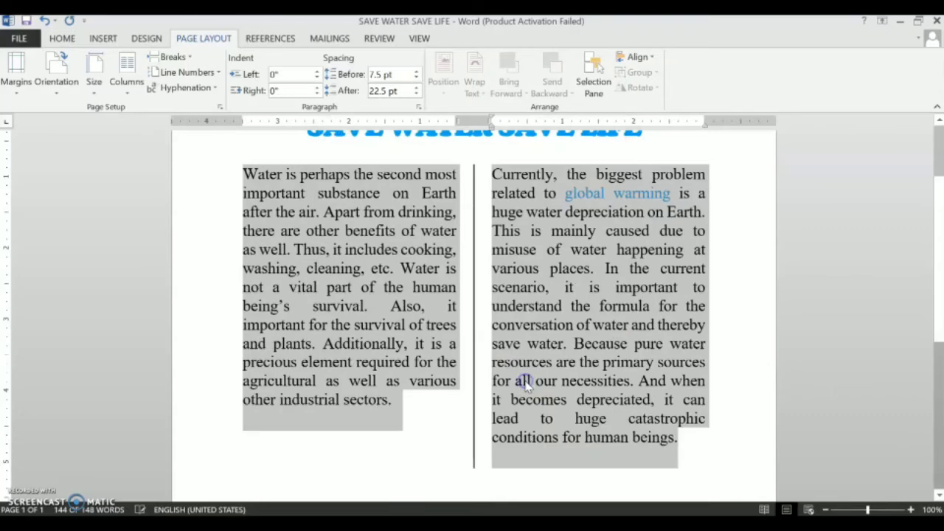
{"action": "left_click", "coordinate": [432, 455]}
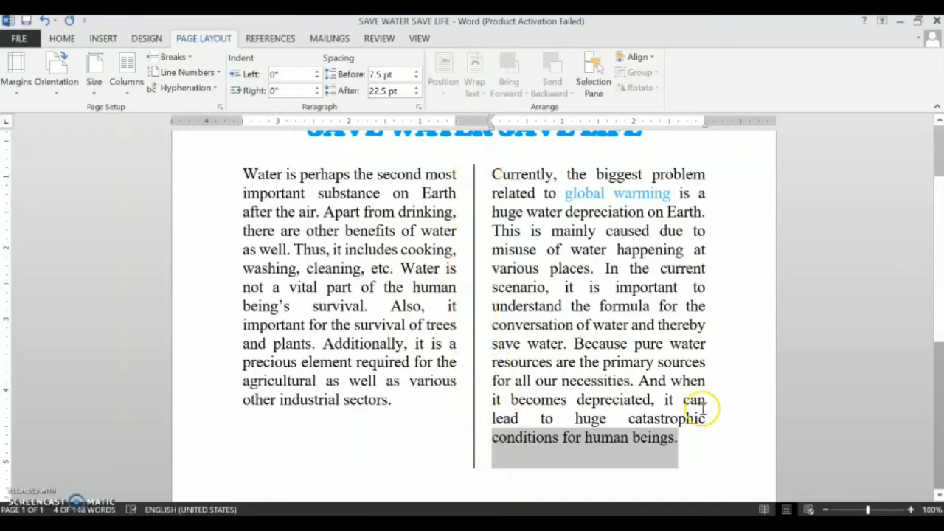
{"action": "left_click", "coordinate": [715, 380]}
{"action": "left_click_drag", "start_coordinate": [940, 295], "coordinate": [920, 255]}
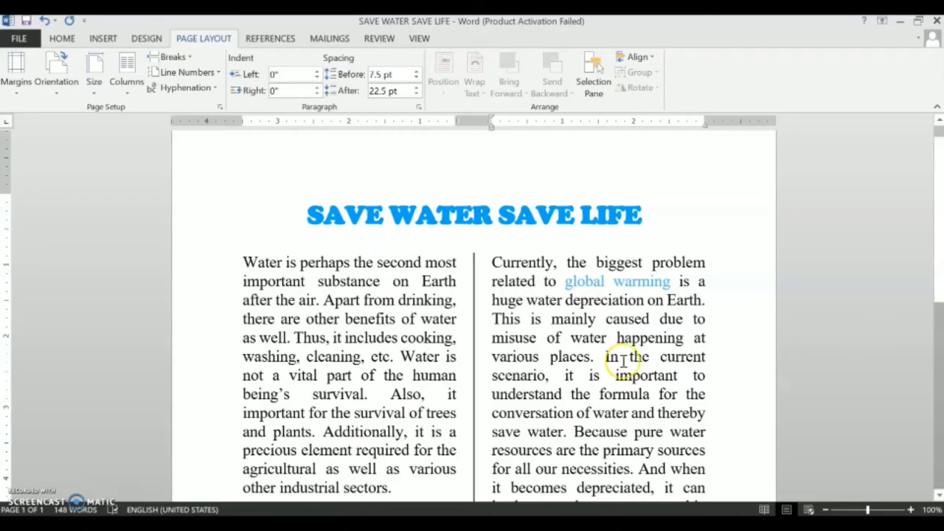
{"action": "left_click_drag", "start_coordinate": [939, 216], "coordinate": [941, 249]}
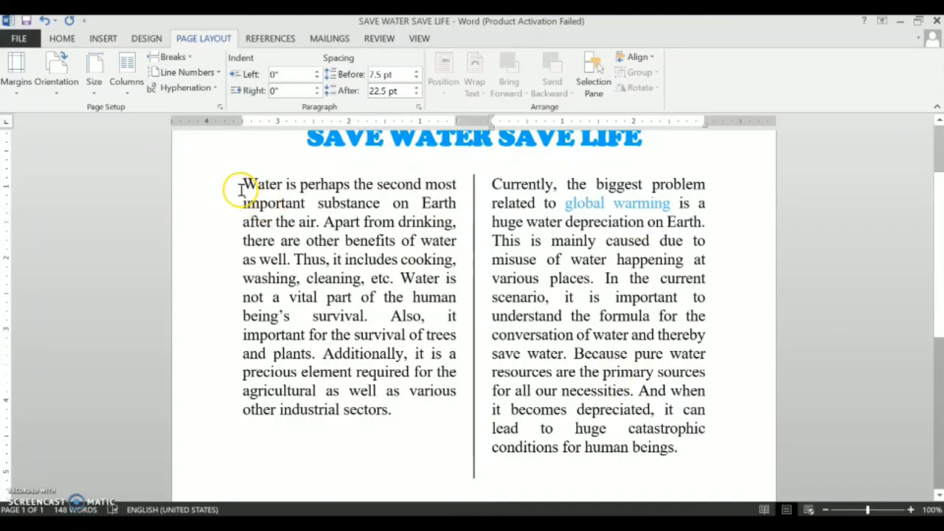
{"action": "left_click_drag", "start_coordinate": [241, 184], "coordinate": [691, 454]}
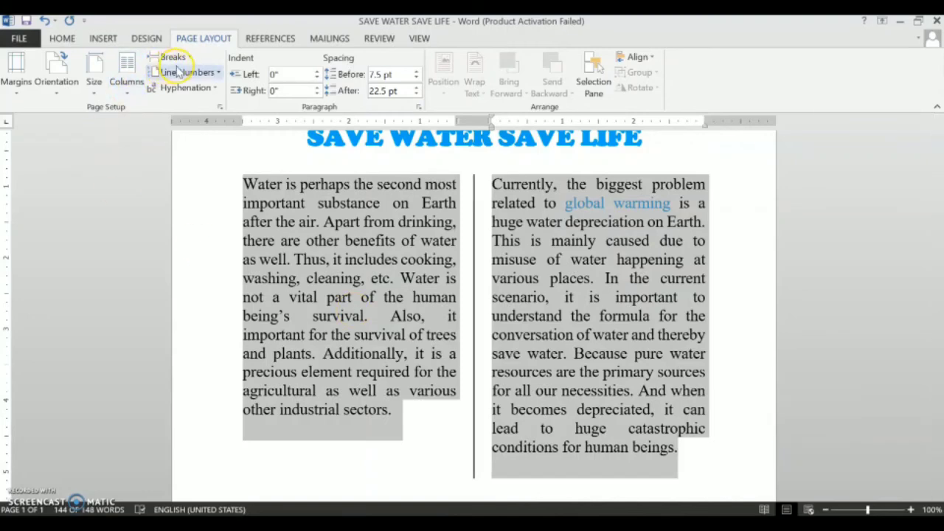
{"action": "left_click", "coordinate": [178, 58]}
{"action": "left_click", "coordinate": [182, 59]}
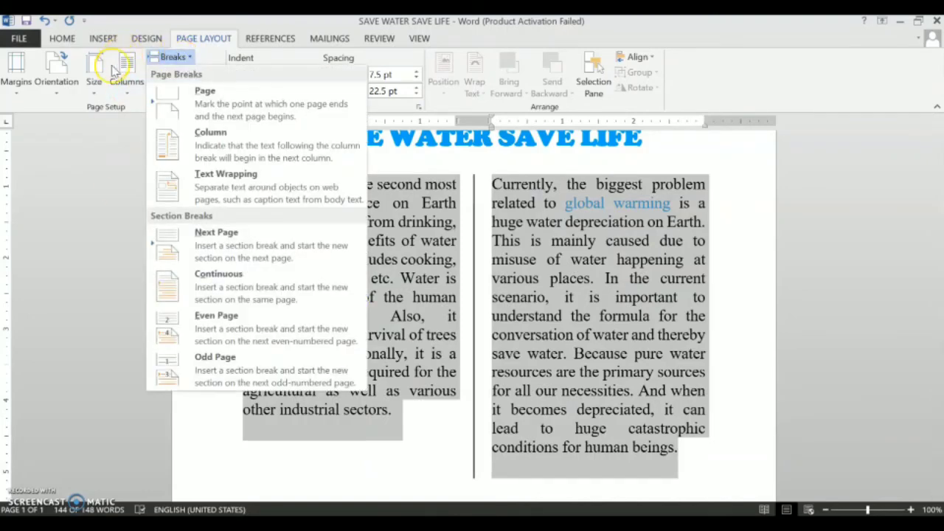
{"action": "left_click", "coordinate": [128, 87]}
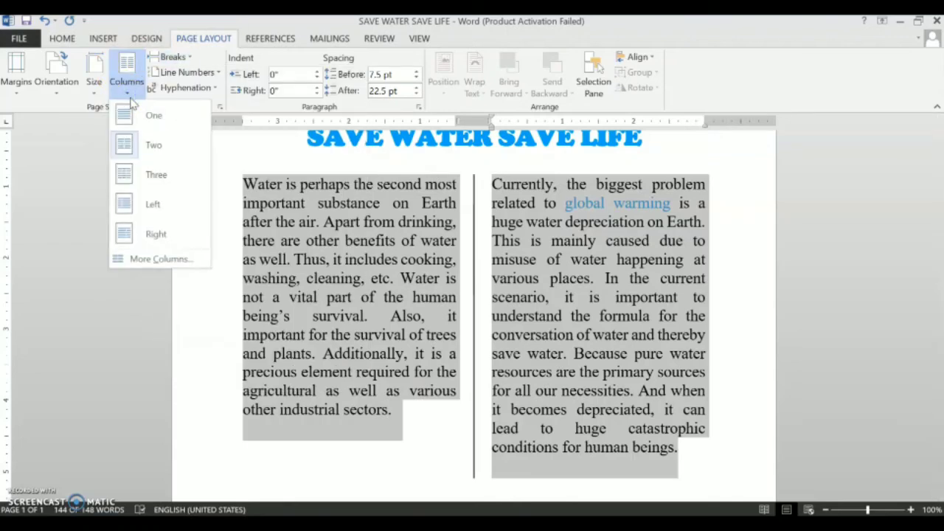
{"action": "left_click", "coordinate": [182, 58]}
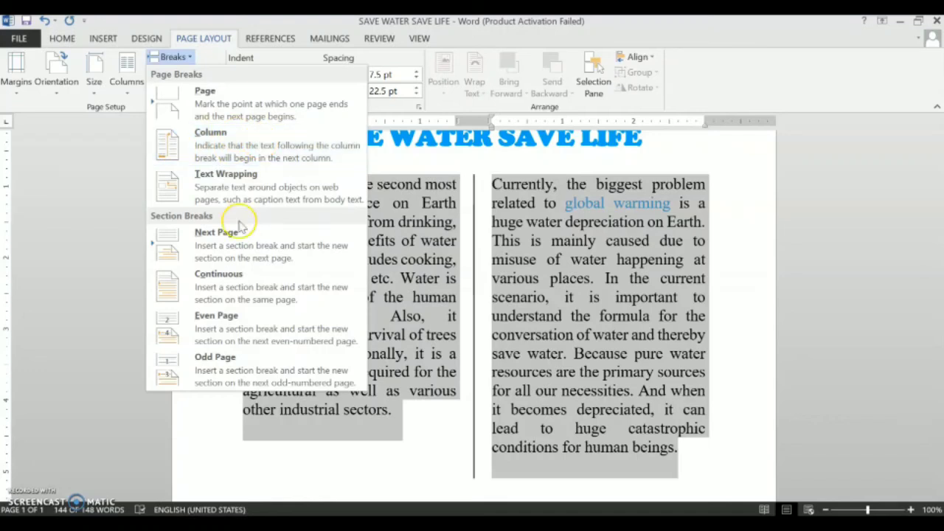
{"action": "left_click", "coordinate": [438, 446]}
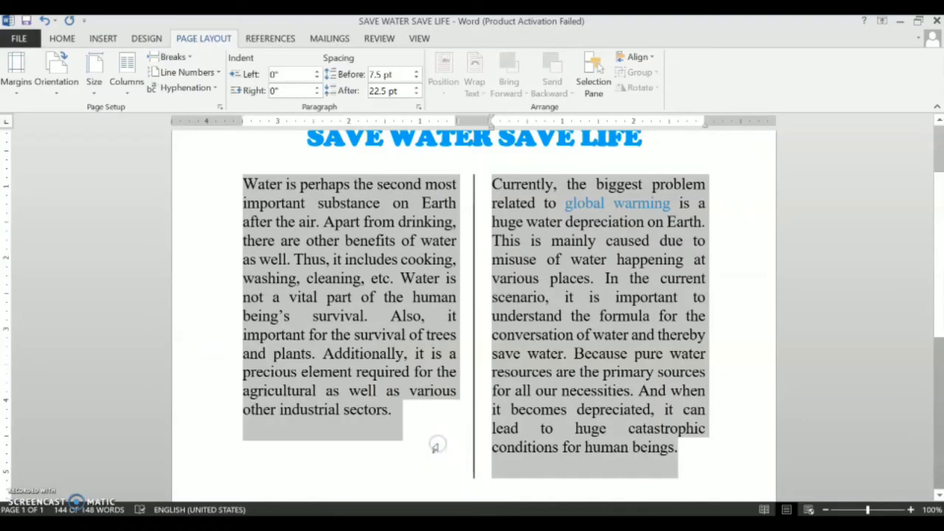
- Insert a column break before "Additionally" in the first paragraph
{"action": "left_click", "coordinate": [317, 355]}
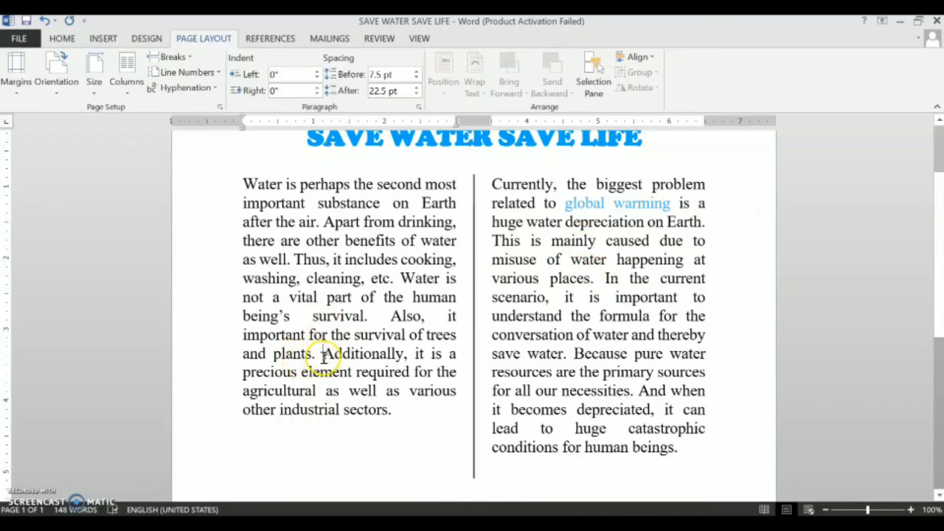
{"action": "left_click", "coordinate": [174, 57]}
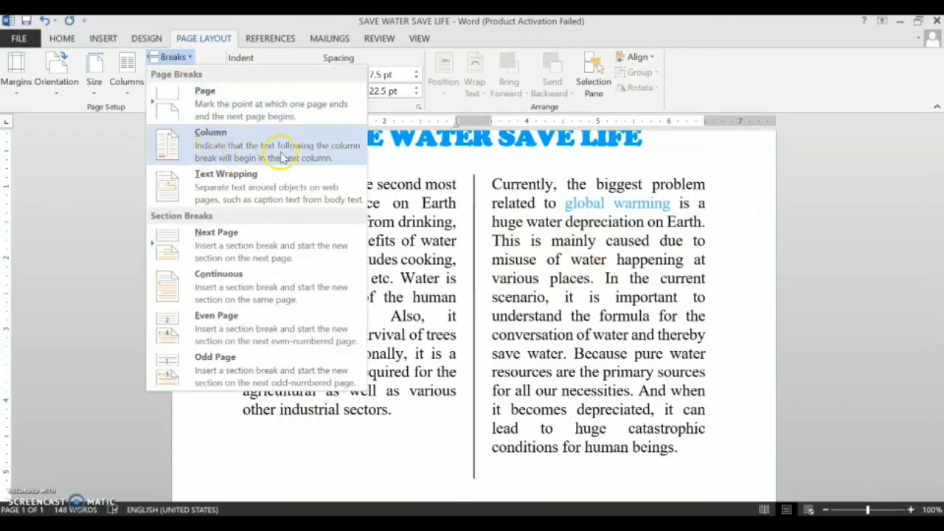
{"action": "left_click", "coordinate": [225, 152]}
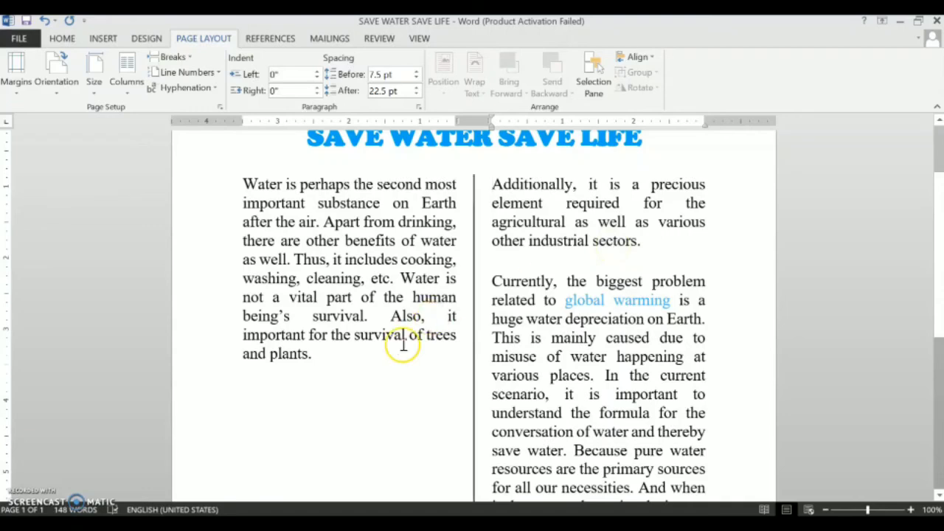
- Insert a column break after "other industrial sectors." in the second column
{"action": "left_click", "coordinate": [651, 245]}
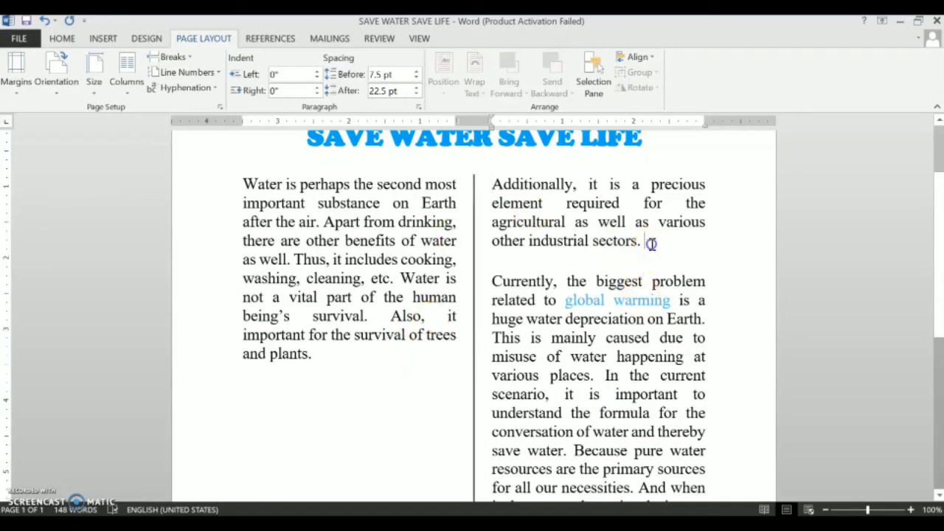
{"action": "left_click", "coordinate": [172, 57]}
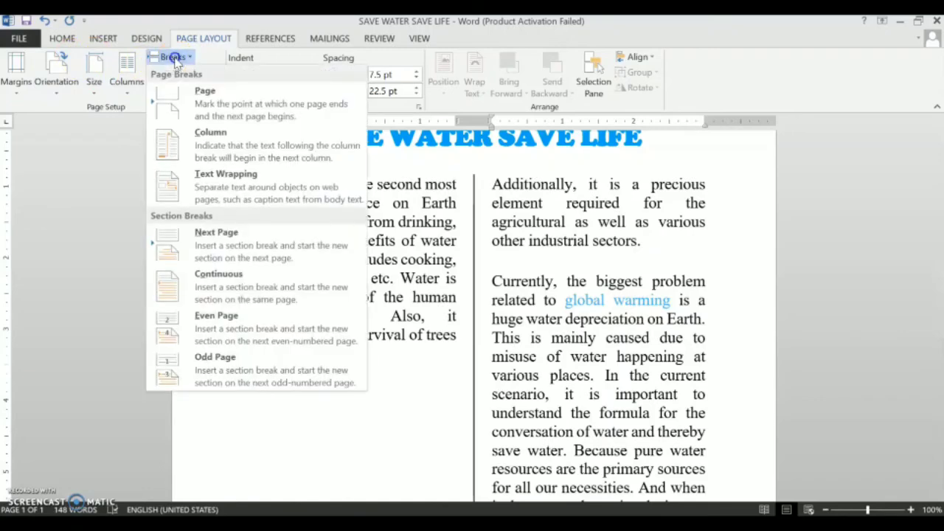
{"action": "left_click", "coordinate": [195, 138]}
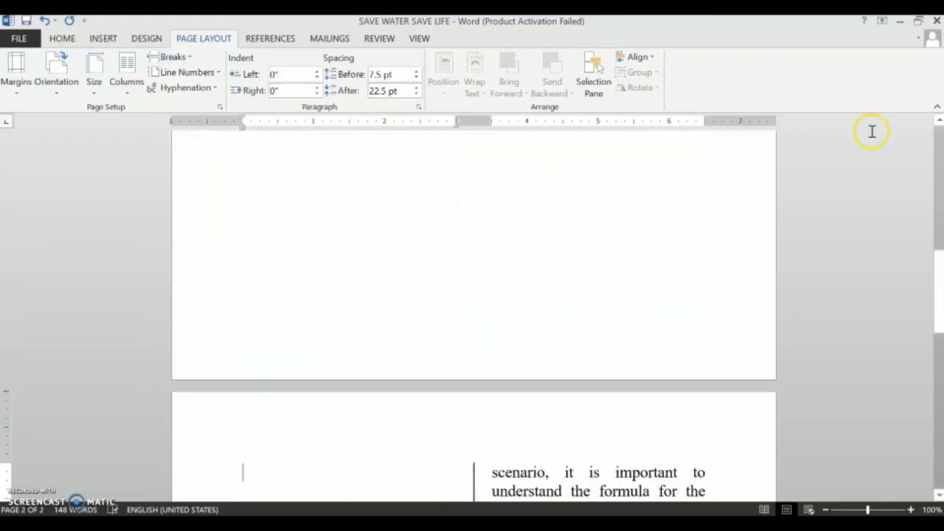
- Undo the column breaks before "Additionally" and after "other industrial sectors." in the body text
{"action": "left_click", "coordinate": [939, 279]}
{"action": "left_click_drag", "start_coordinate": [938, 278], "coordinate": [912, 145]}
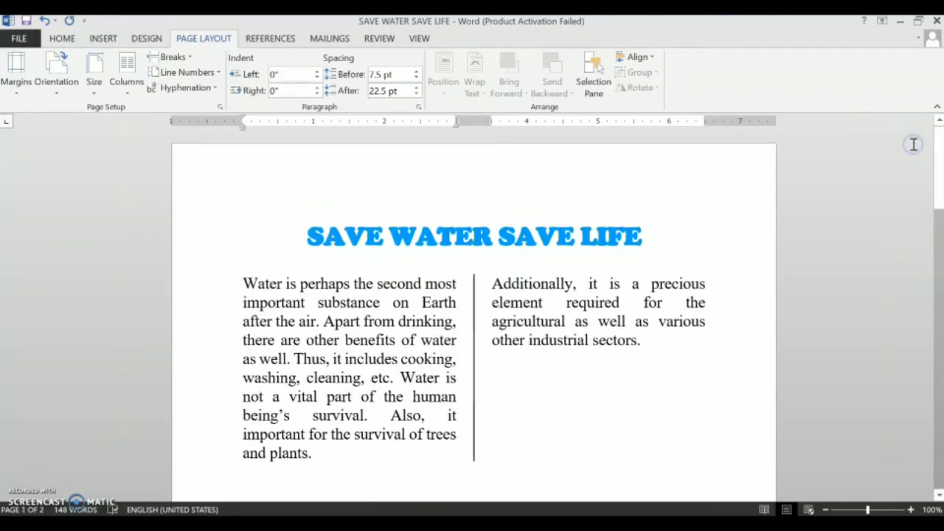
{"action": "mouse_move", "coordinate": [941, 173]}
{"action": "left_mouse_down"}
{"action": "mouse_move", "coordinate": [940, 354]}
{"action": "mouse_move", "coordinate": [919, 180]}
{"action": "left_mouse_up"}
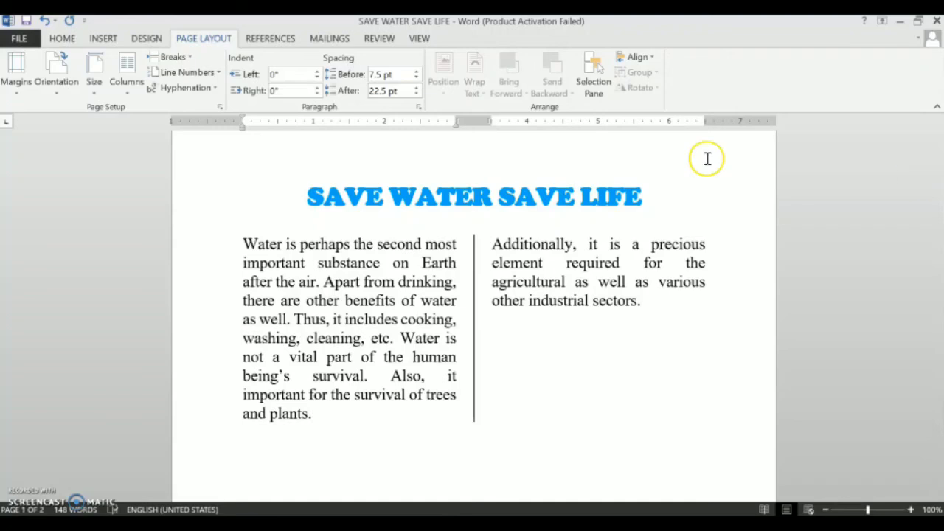
{"action": "left_click", "coordinate": [189, 59]}
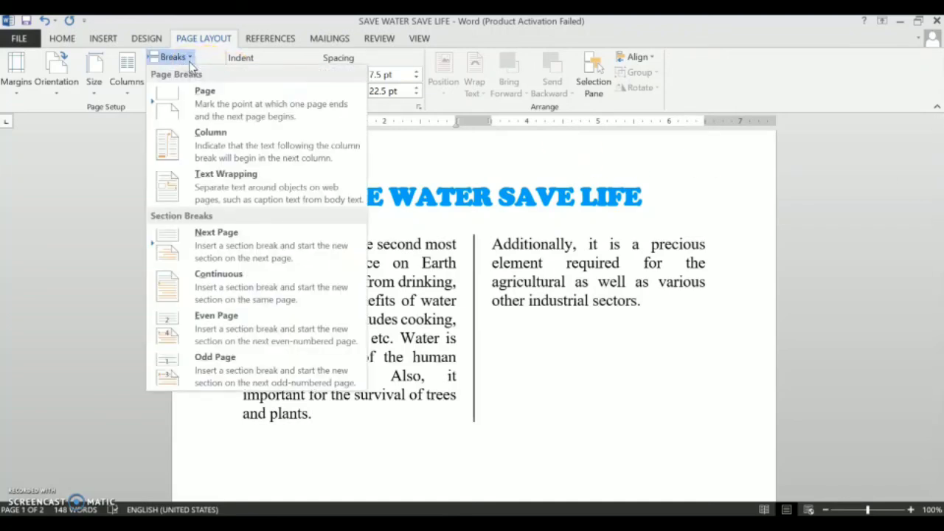
{"action": "left_click", "coordinate": [189, 61]}
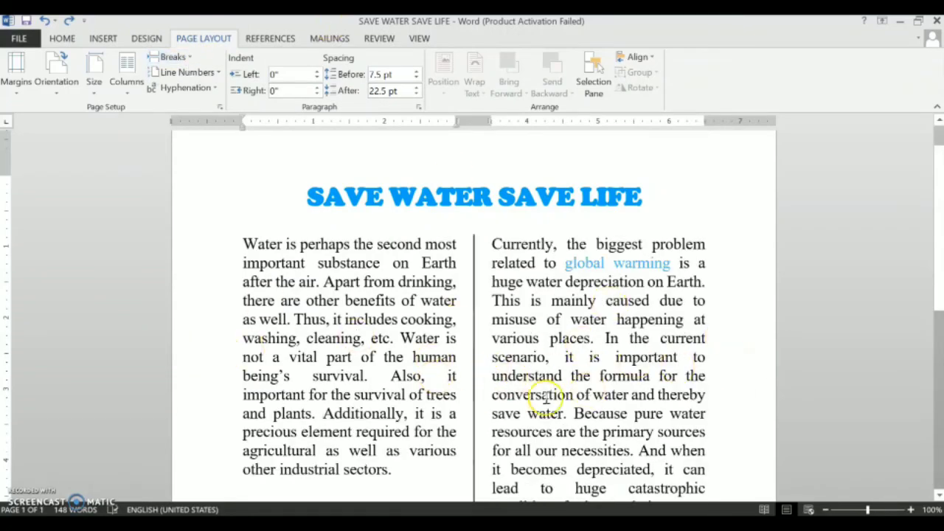
- Insert a column break before "This is mainly caused" in the second paragraph and review how the text splits across both columns
{"action": "left_click", "coordinate": [321, 418]}
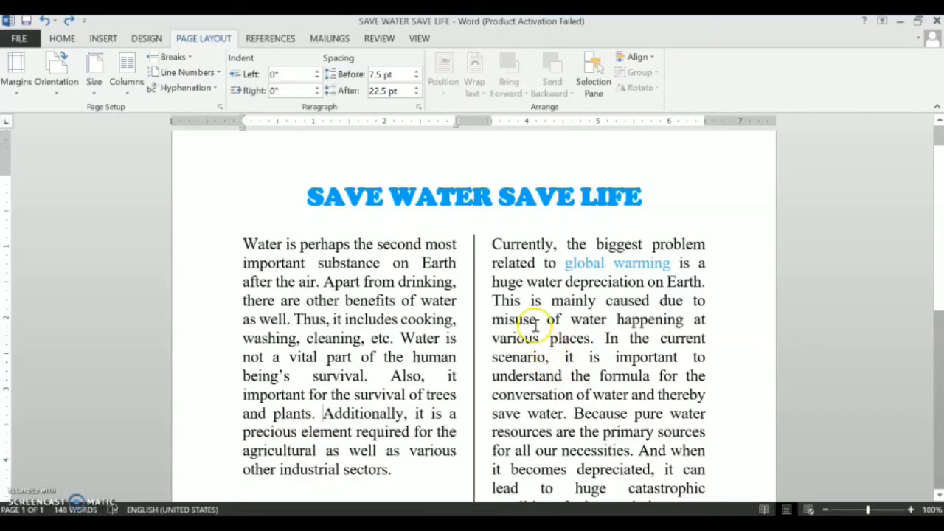
{"action": "left_click", "coordinate": [493, 301]}
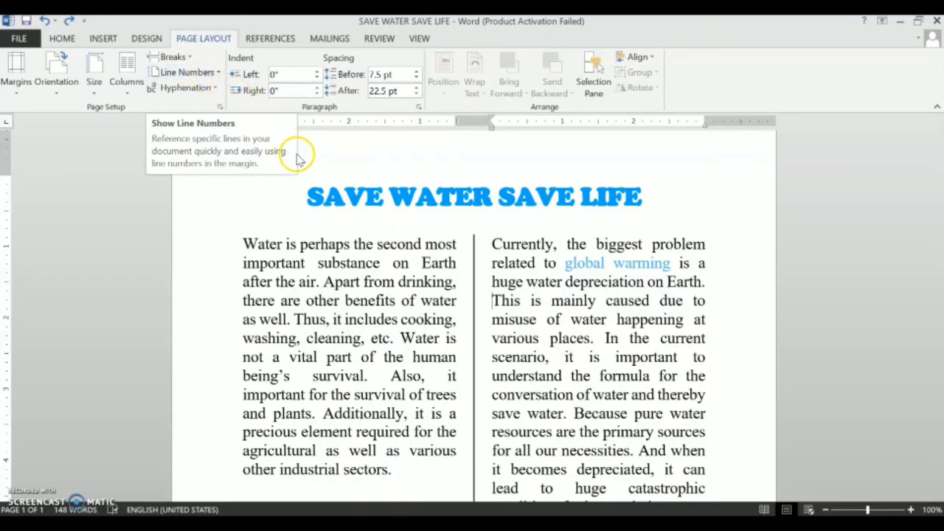
{"action": "key", "text": "Return"}
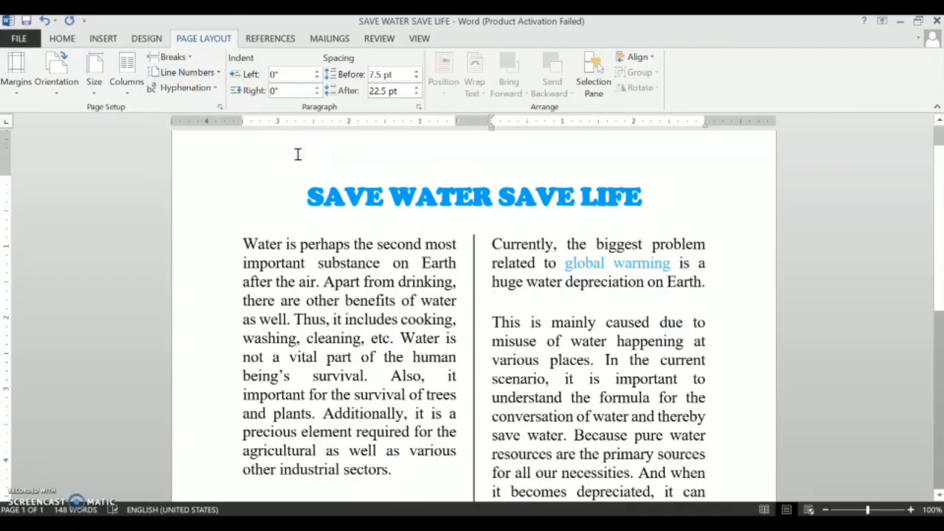
{"action": "key", "text": "BackSpace"}
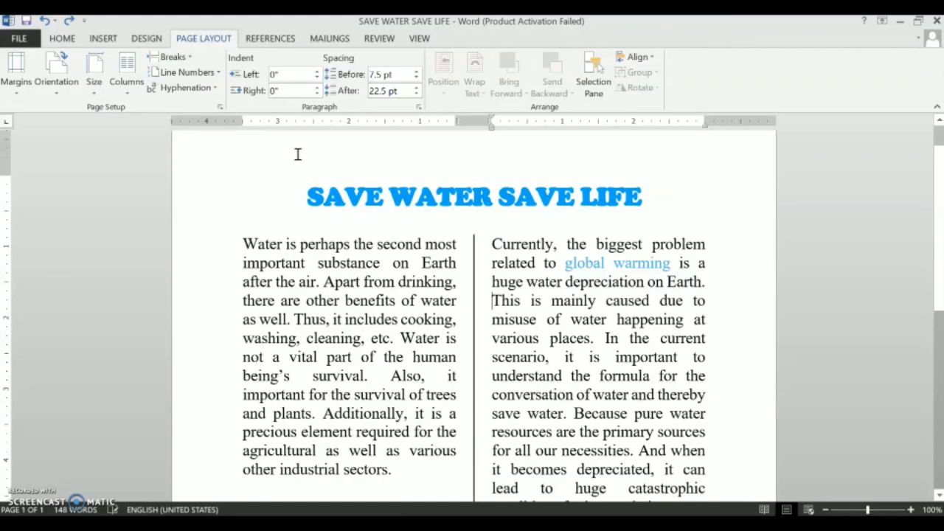
{"action": "left_click", "coordinate": [171, 58]}
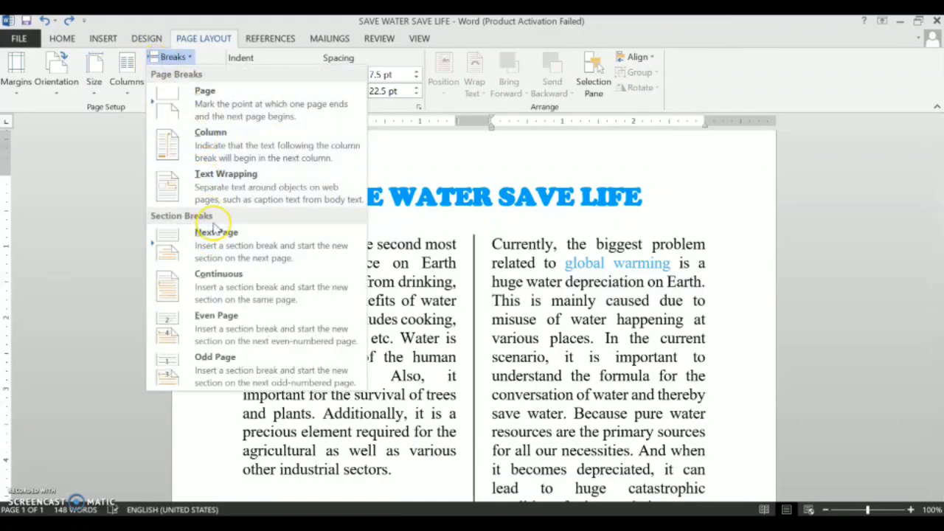
{"action": "left_click", "coordinate": [208, 142]}
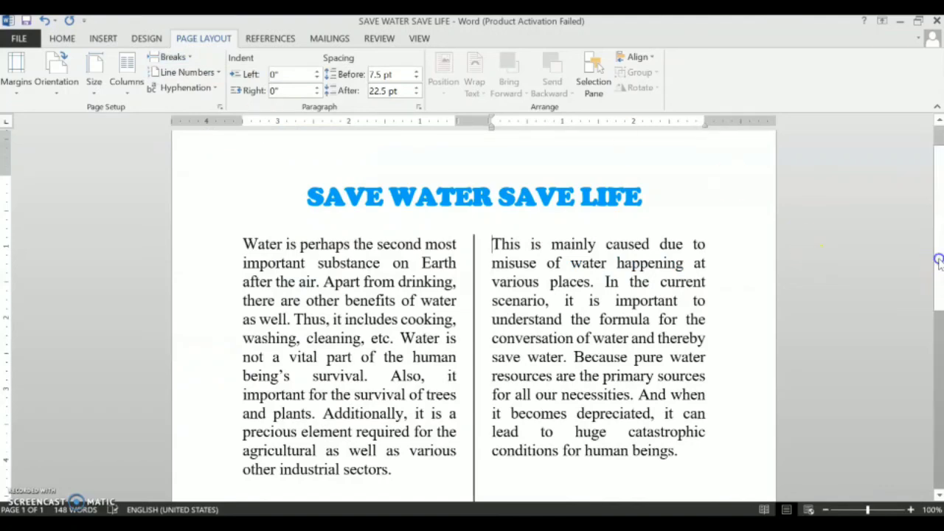
{"action": "scroll", "coordinate": [941, 264], "scroll_direction": "down", "scroll_amount": 5}
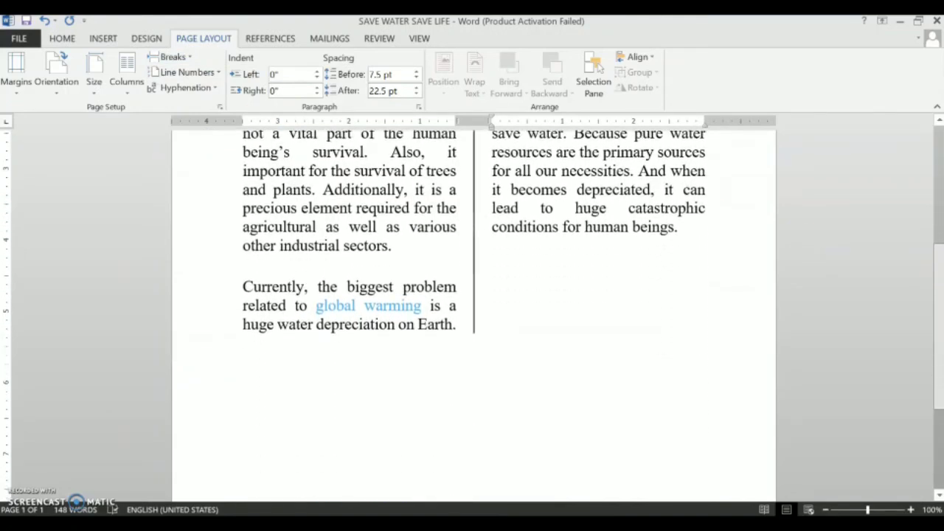
{"action": "scroll", "coordinate": [940, 286], "scroll_direction": "up", "scroll_amount": 5}
{"action": "scroll", "coordinate": [940, 287], "scroll_direction": "down", "scroll_amount": 1}
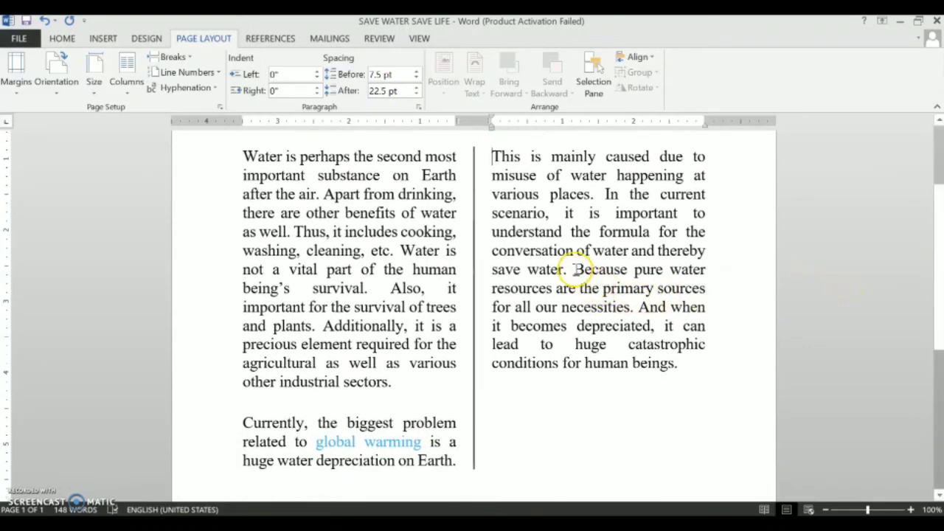
- Try a column break before "Because pure water resources" in the second column, and undo it
{"action": "left_click", "coordinate": [171, 57]}
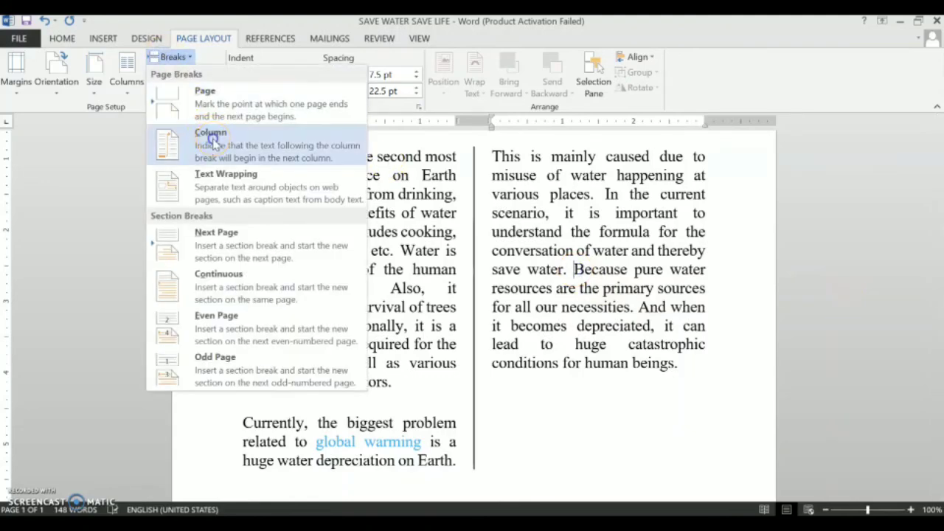
{"action": "left_click", "coordinate": [213, 144]}
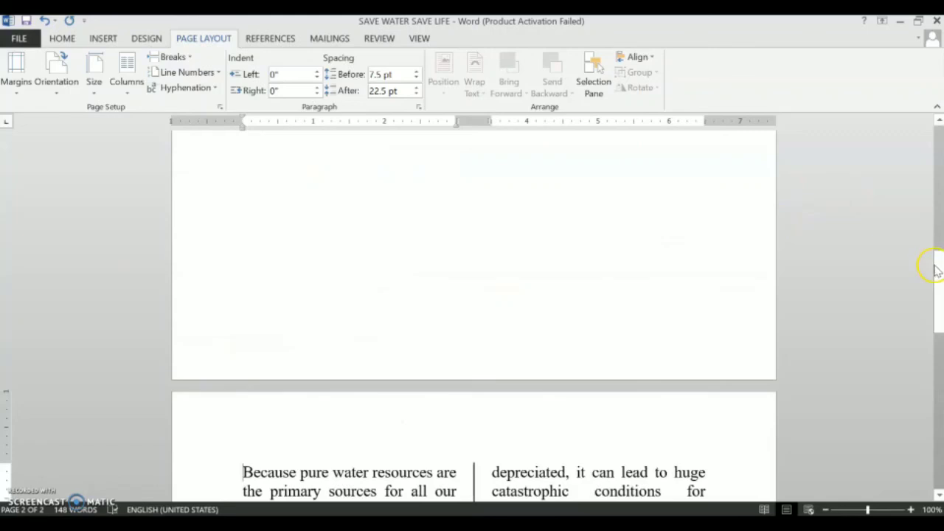
{"action": "left_click_drag", "start_coordinate": [939, 276], "coordinate": [933, 227]}
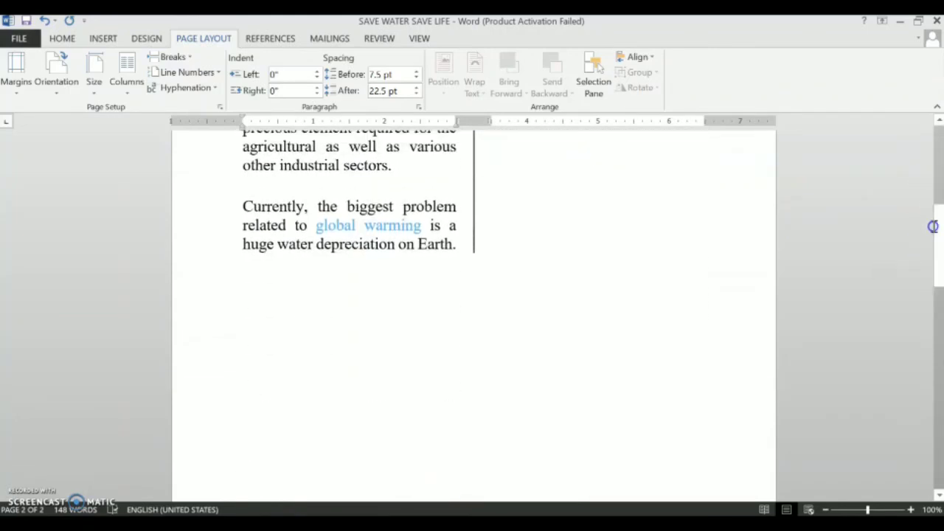
{"action": "key", "text": "ctrl+z"}
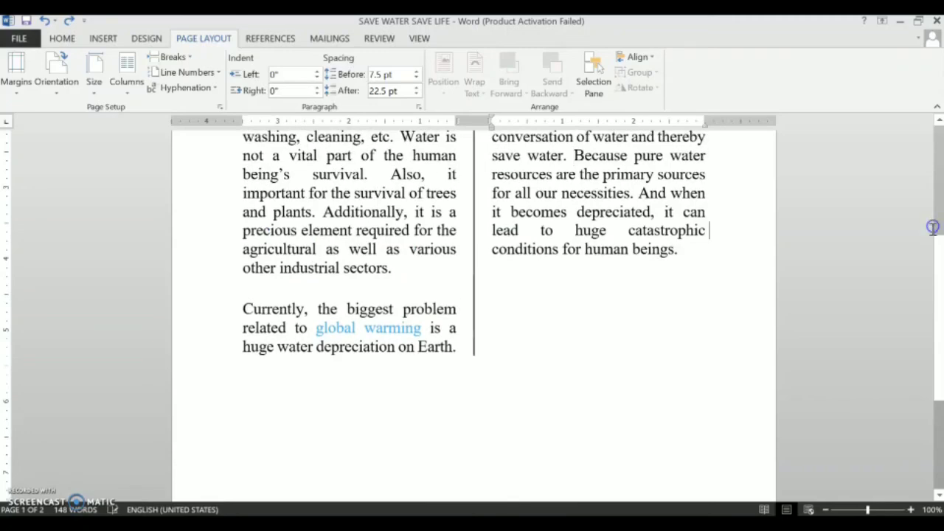
{"action": "left_click_drag", "start_coordinate": [940, 280], "coordinate": [930, 215]}
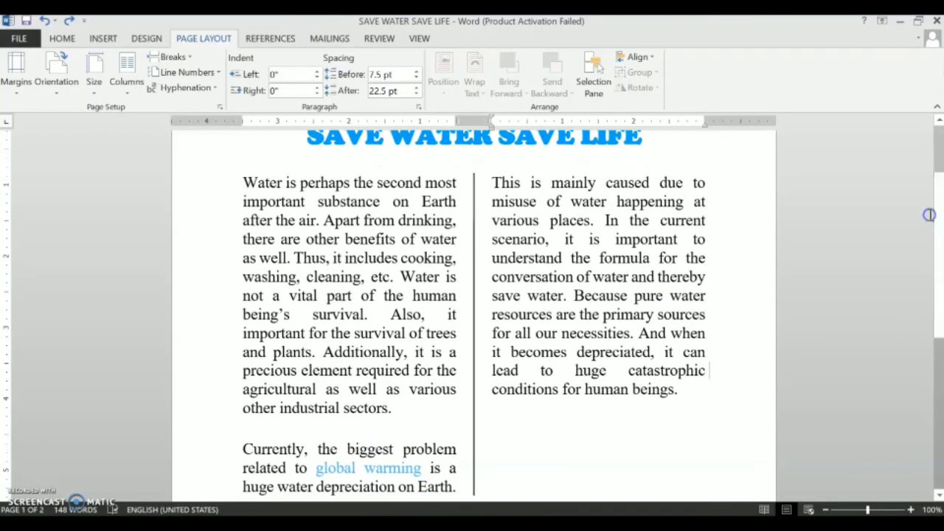